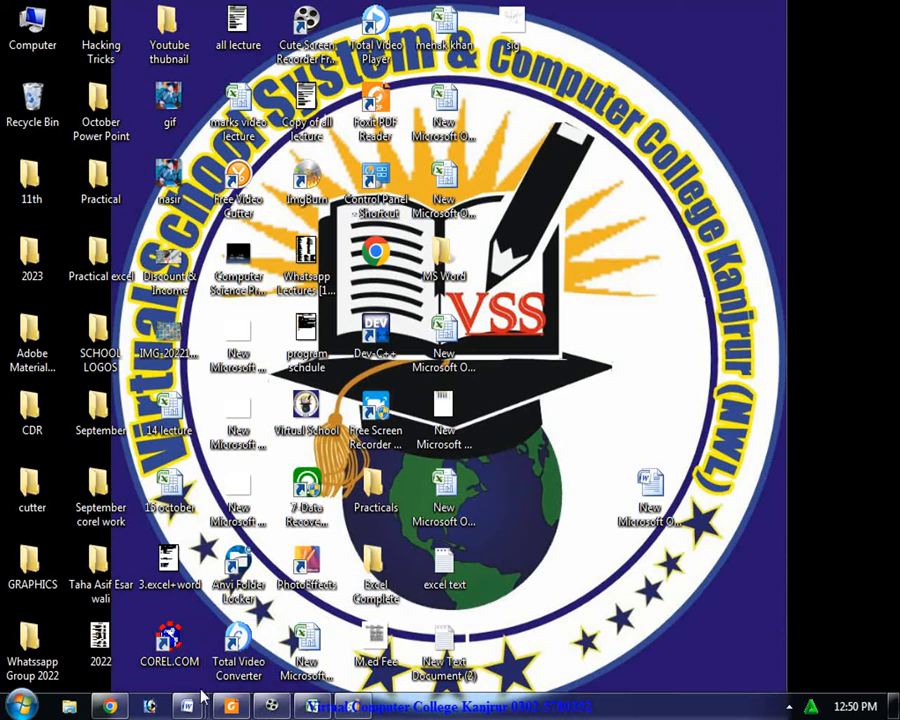
Switch to the employee sheet document in Word and look through the pie and bar types available for its salary chart
mouse_move(186, 703)
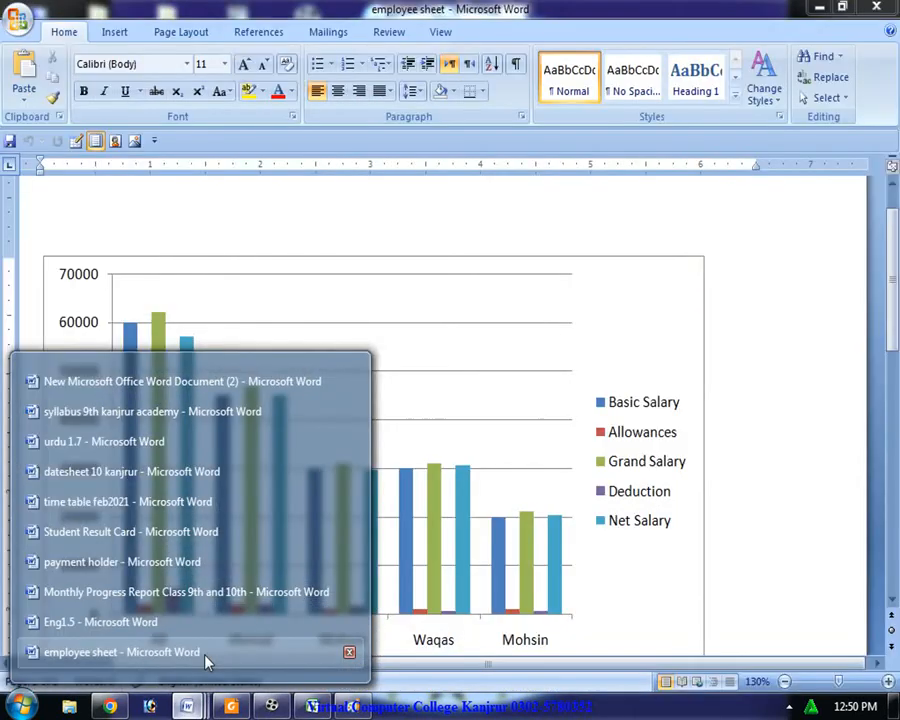
left_click(205, 656)
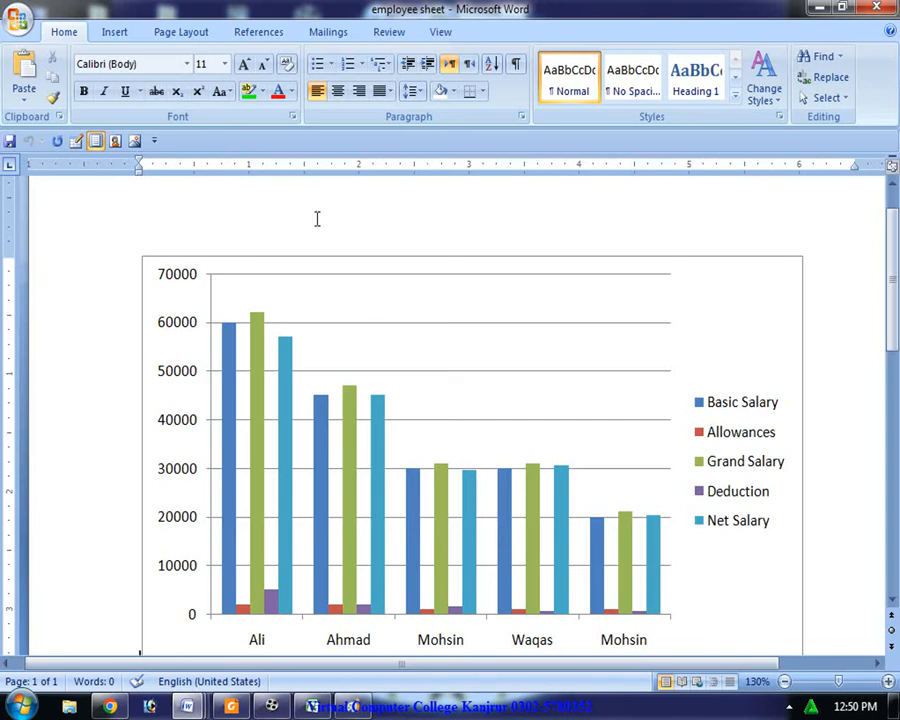
left_click(352, 292)
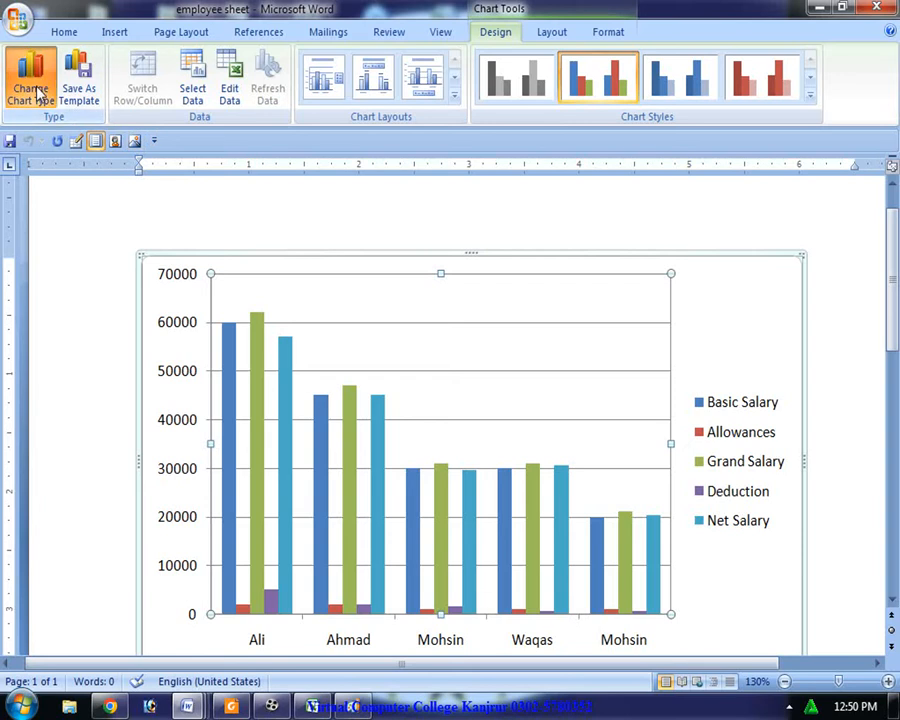
left_click(31, 88)
left_click(250, 274)
left_click(252, 297)
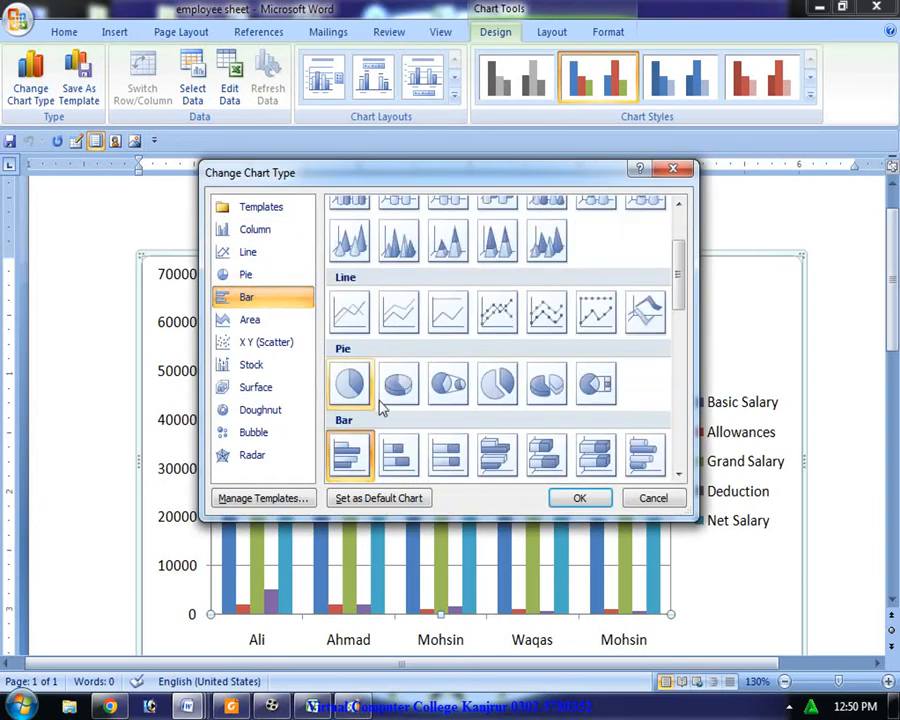
left_click(662, 500)
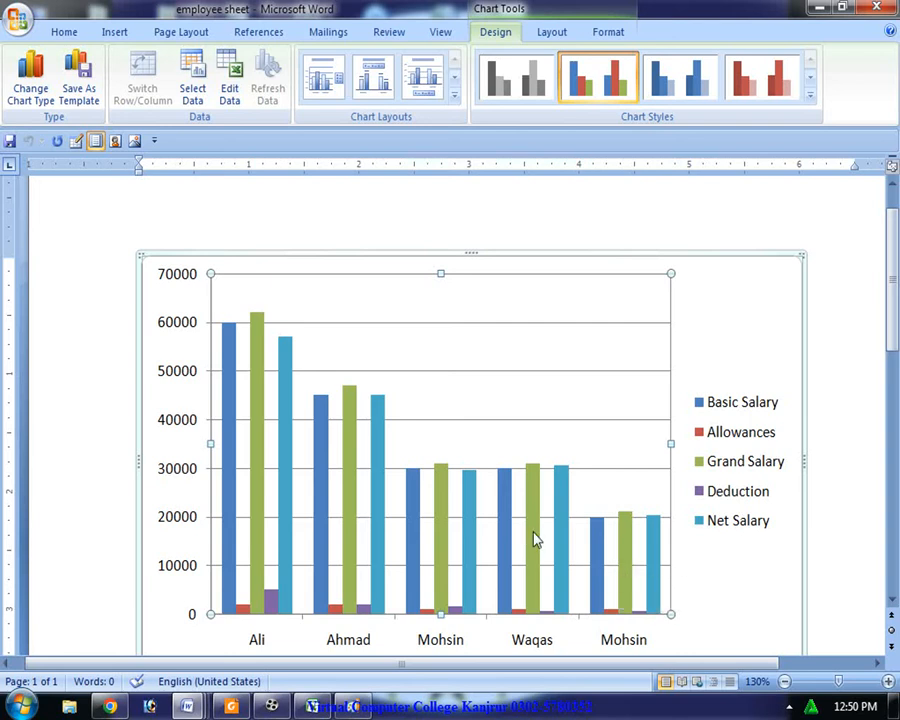
Review the salary chart and browse the line, pie, bar and column chart types without applying one
mouse_move(532, 534)
scroll(515, 515, "down", 6)
scroll(508, 515, "up", 3)
scroll(508, 515, "up", 3)
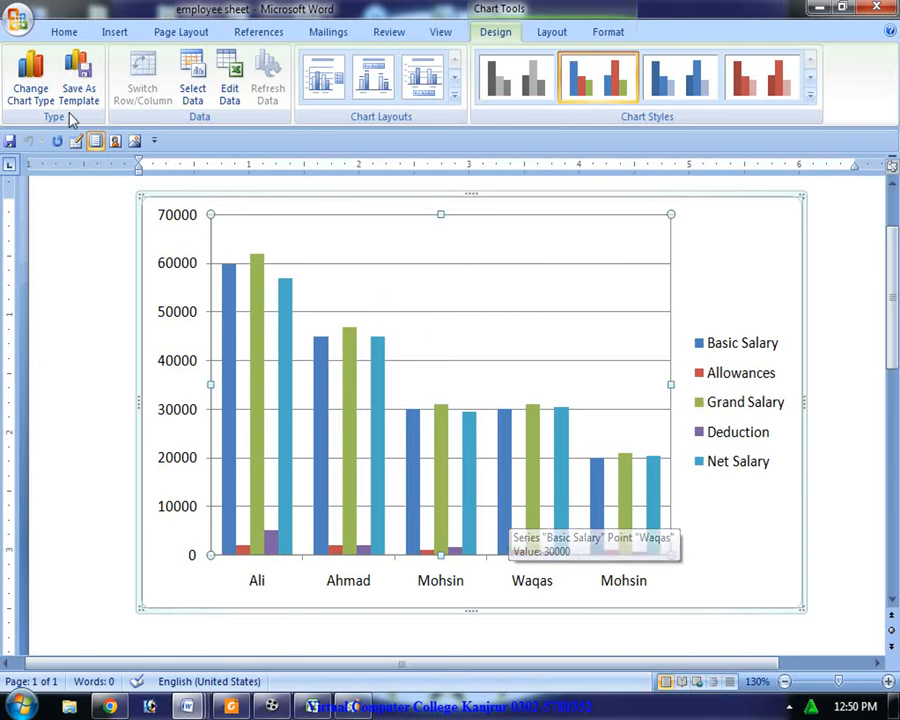
left_click(20, 95)
left_click(249, 256)
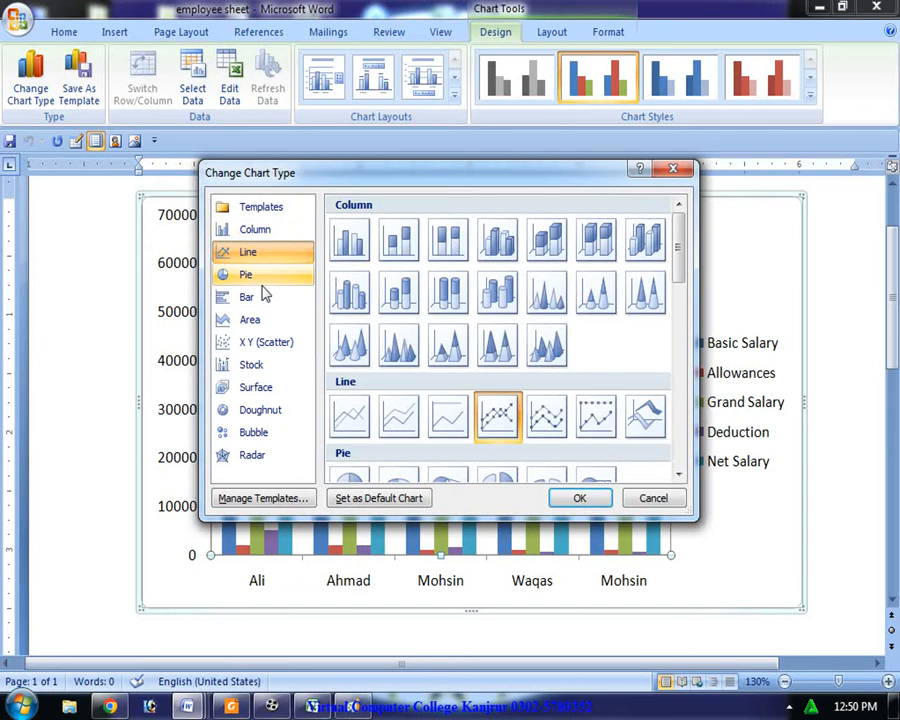
left_click(247, 276)
left_click(247, 297)
left_click(258, 236)
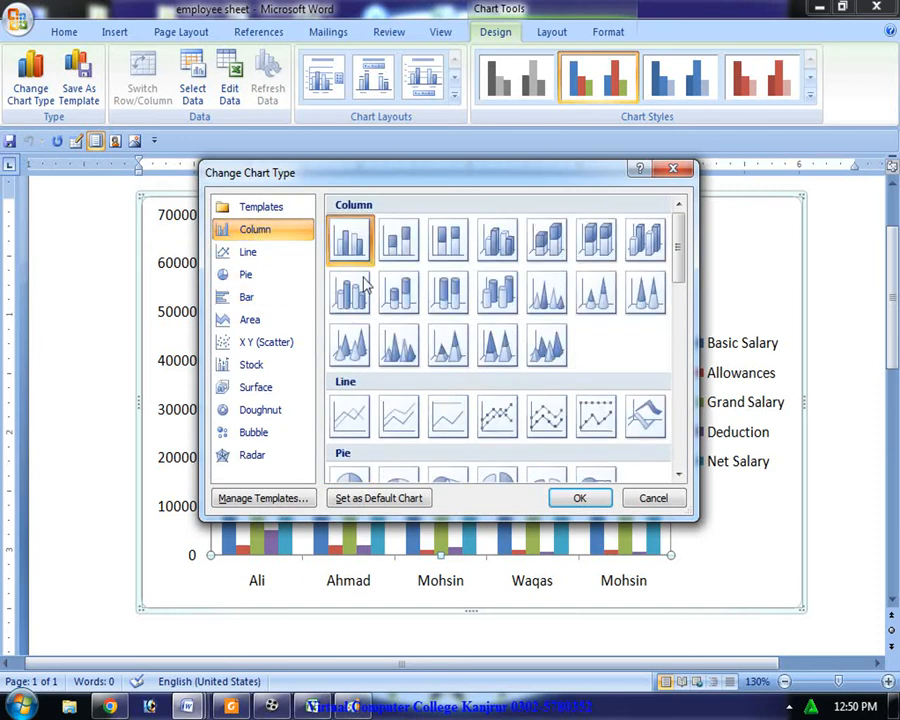
left_click(652, 498)
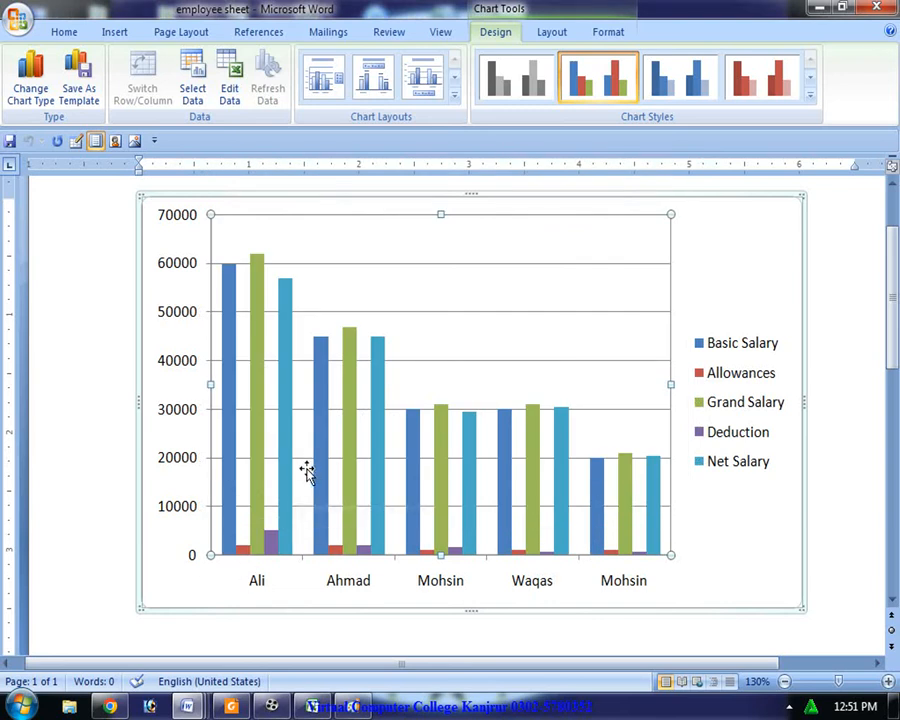
Insert a clustered column chart in the blank area below the salary chart
right_click(310, 470)
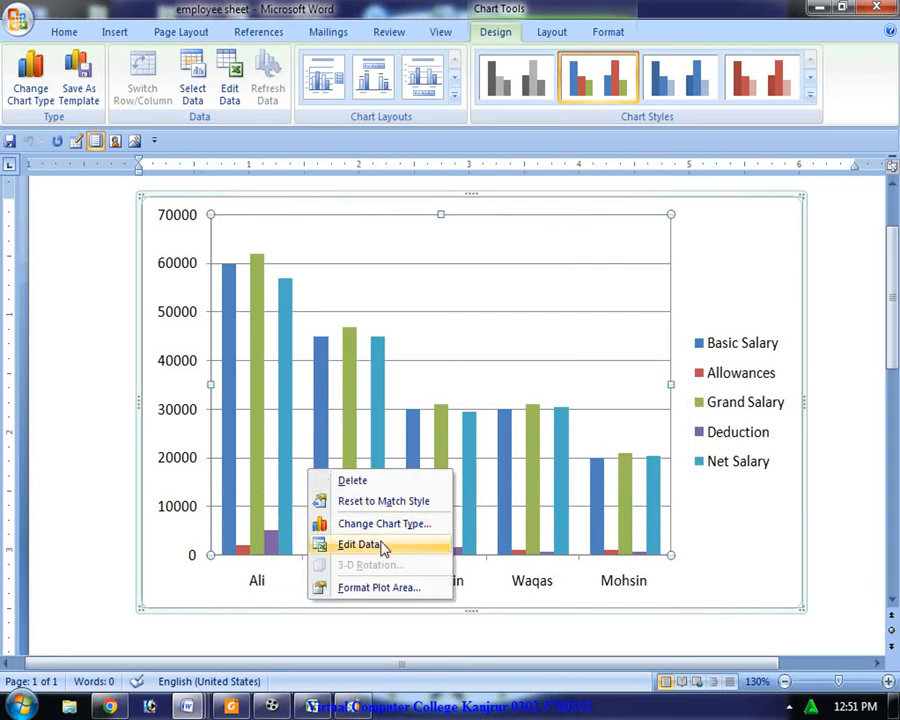
left_click(476, 628)
scroll(476, 628, "down", 8)
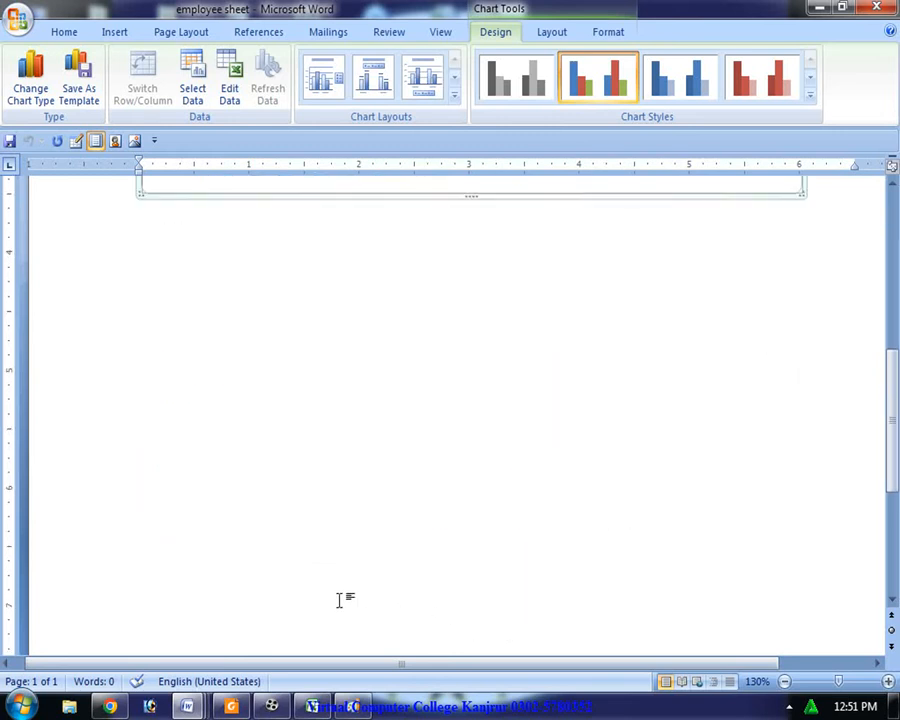
left_click(291, 438)
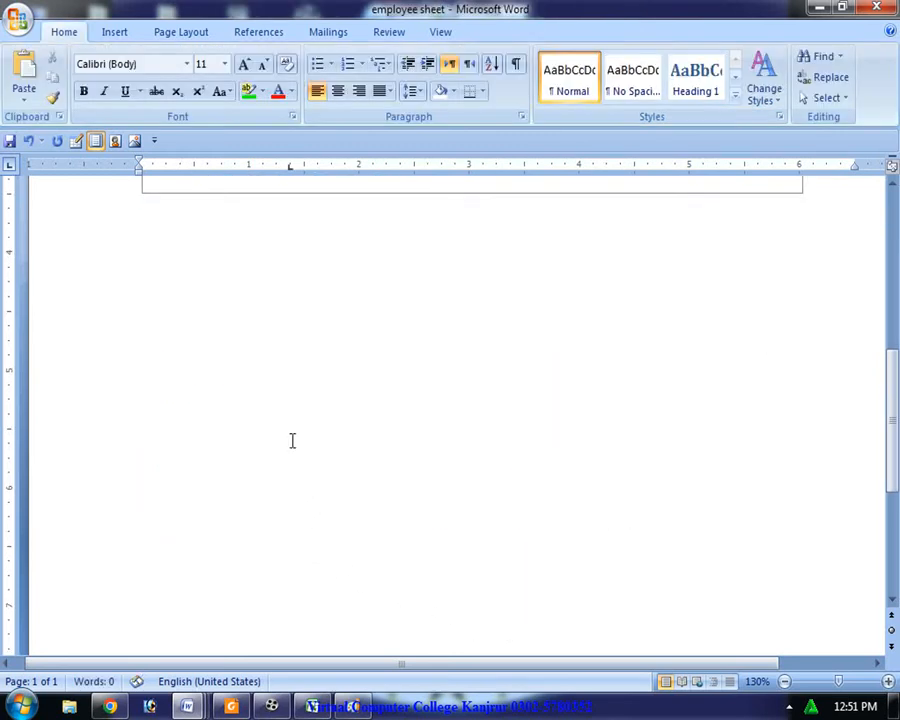
left_click(114, 32)
left_click(317, 95)
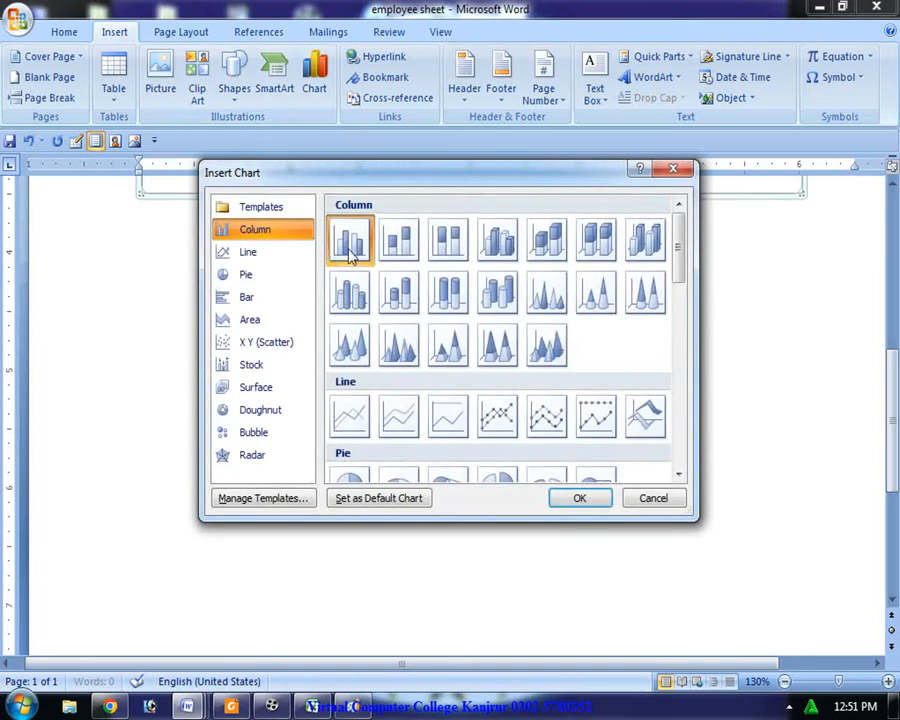
left_click(568, 496)
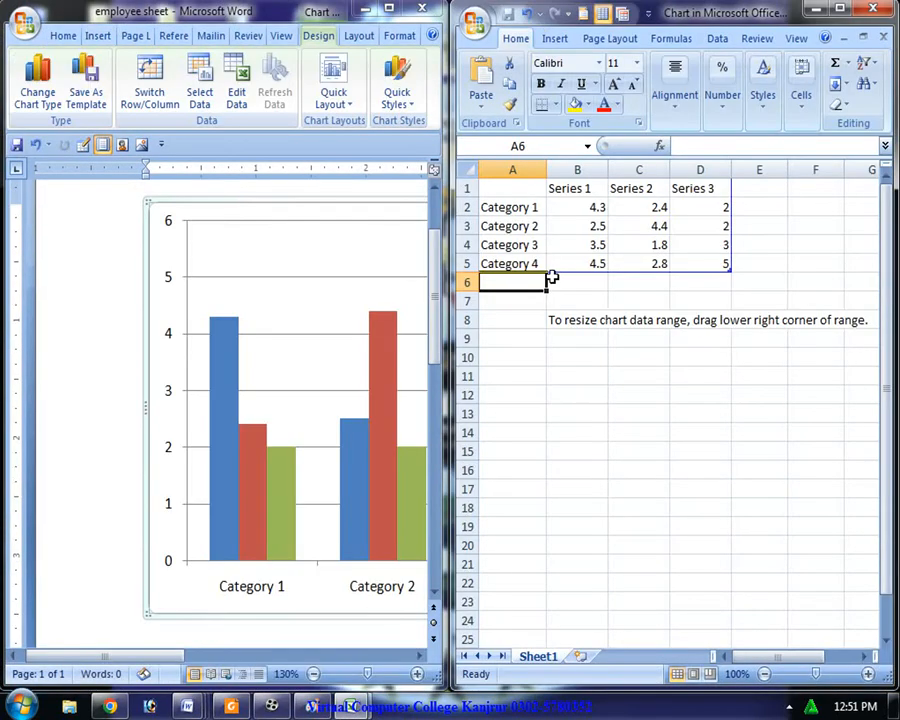
Examine the chart's data sheet: the category names, the series headings and the value columns for Series 1 and Series 2
left_click_drag(518, 210, 526, 313)
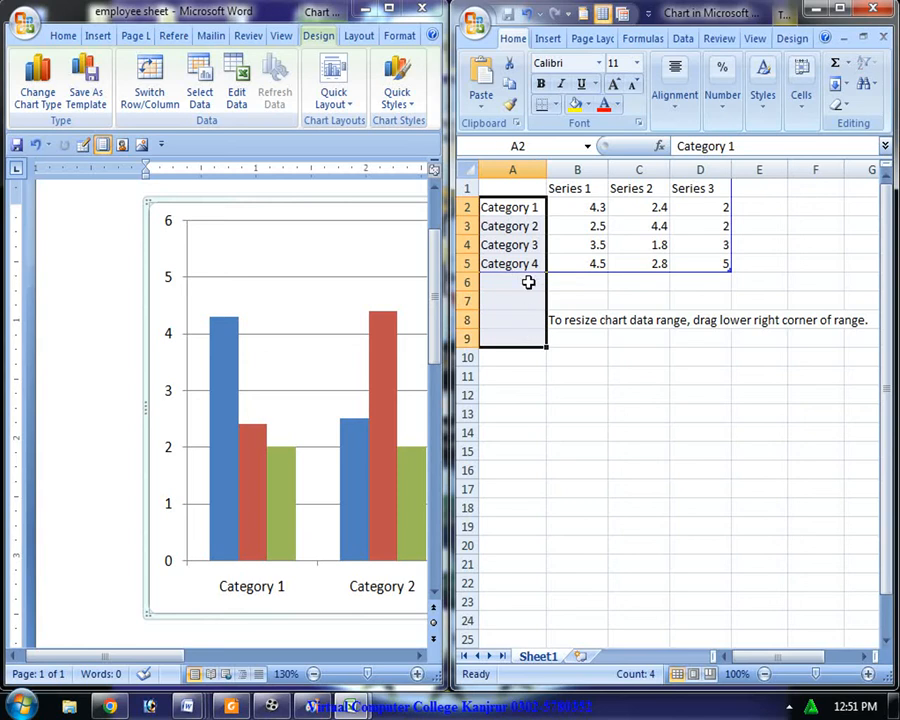
left_click_drag(520, 207, 522, 357)
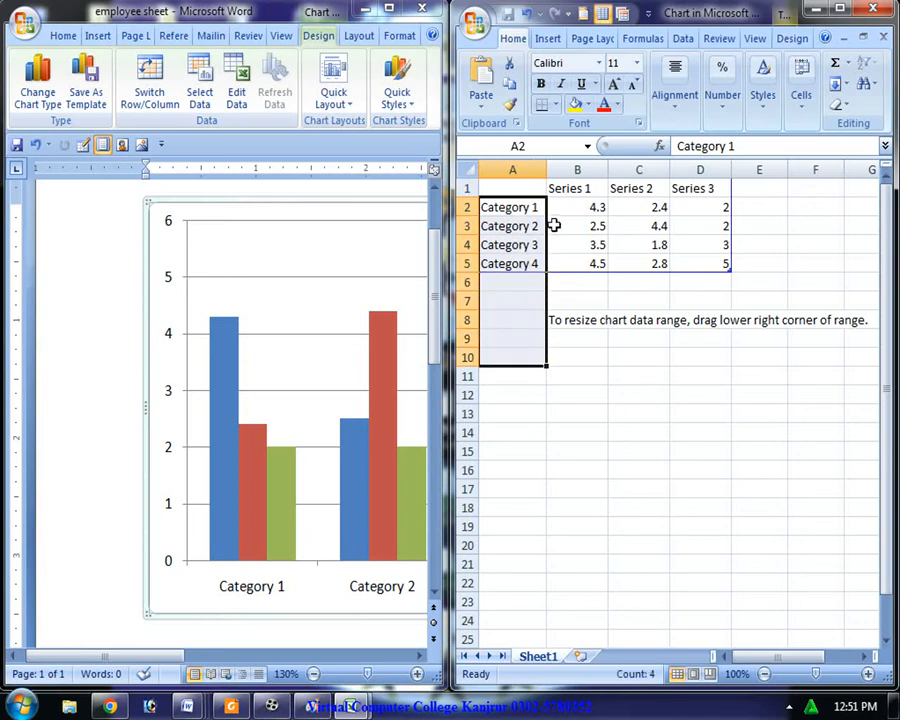
left_click(570, 189)
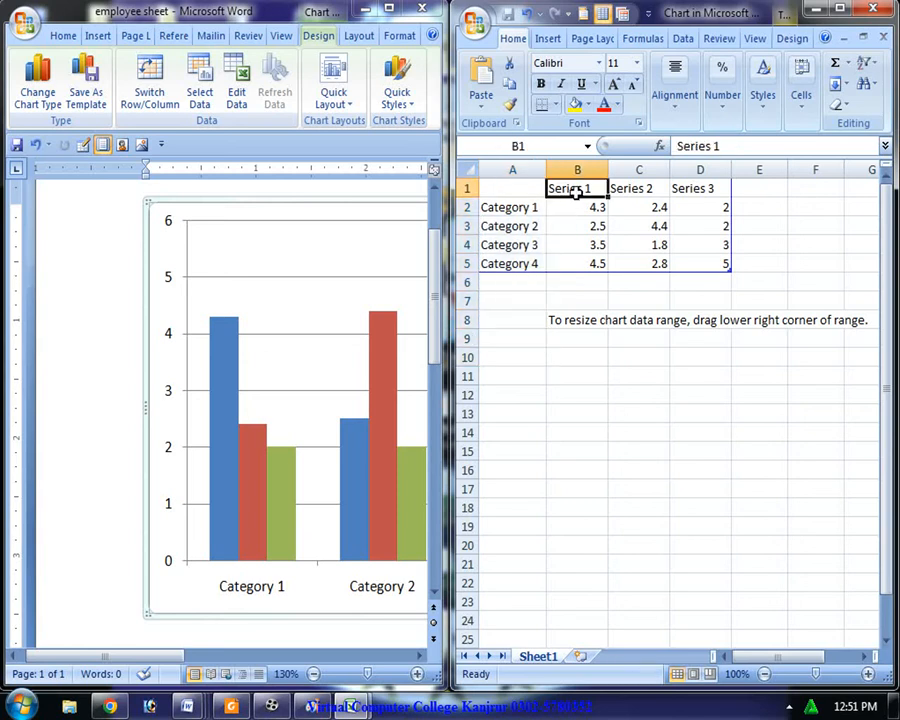
left_click(641, 190)
left_click(691, 192)
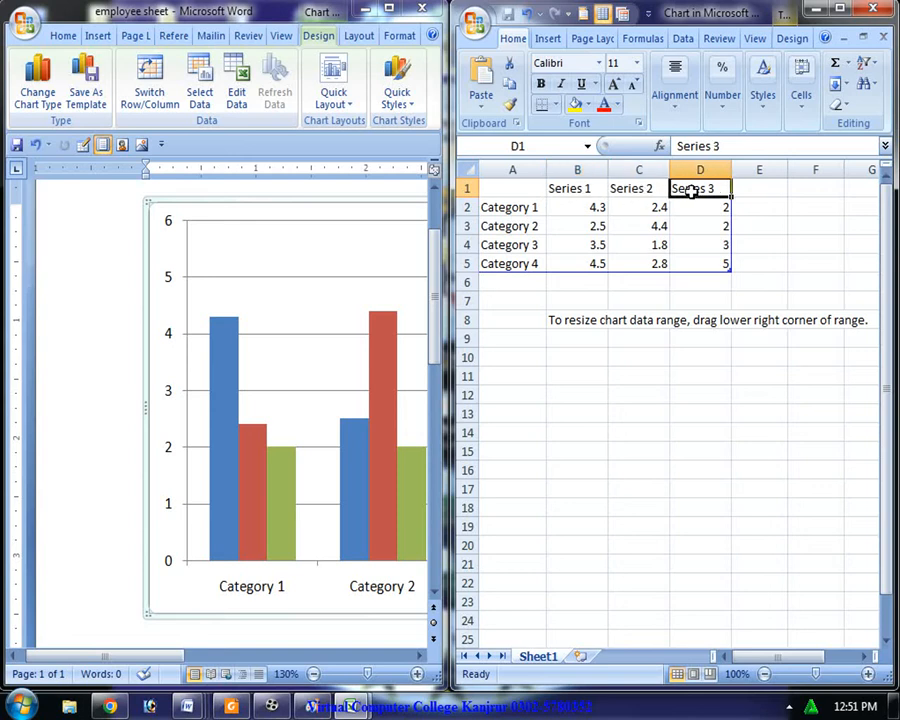
left_click(756, 188)
left_click(811, 189)
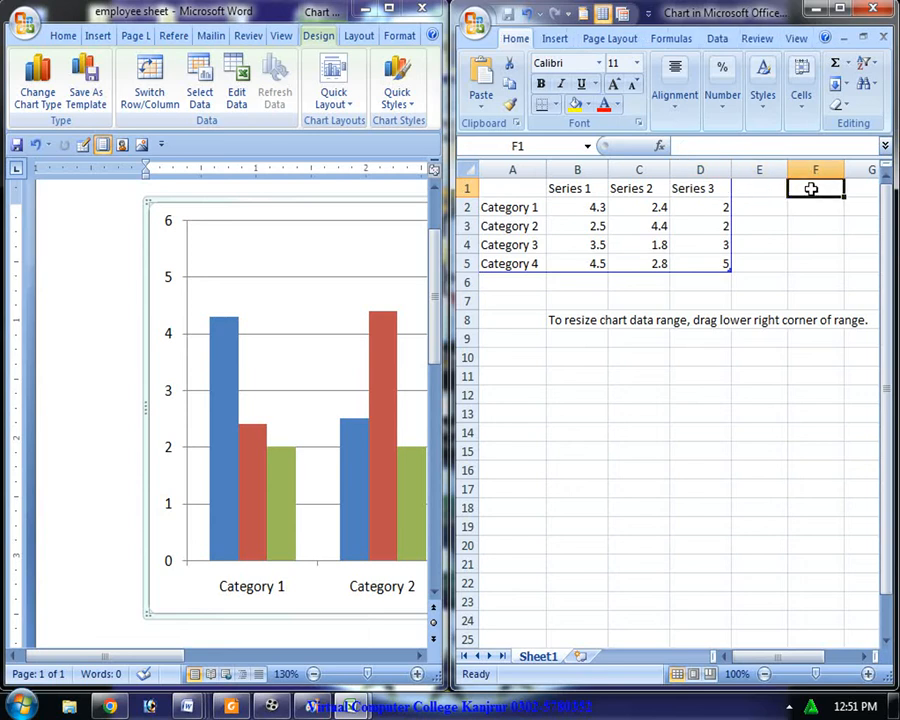
left_click_drag(591, 213, 591, 301)
left_click_drag(657, 211, 661, 302)
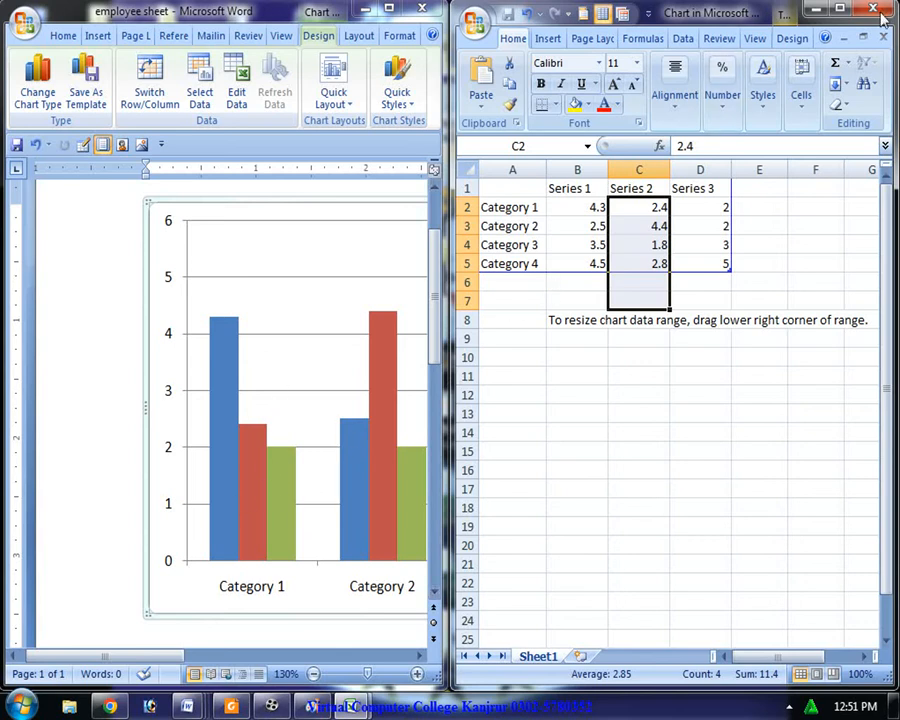
Close the chart's data sheet and close the employee sheet document without saving its changes
left_click(873, 12)
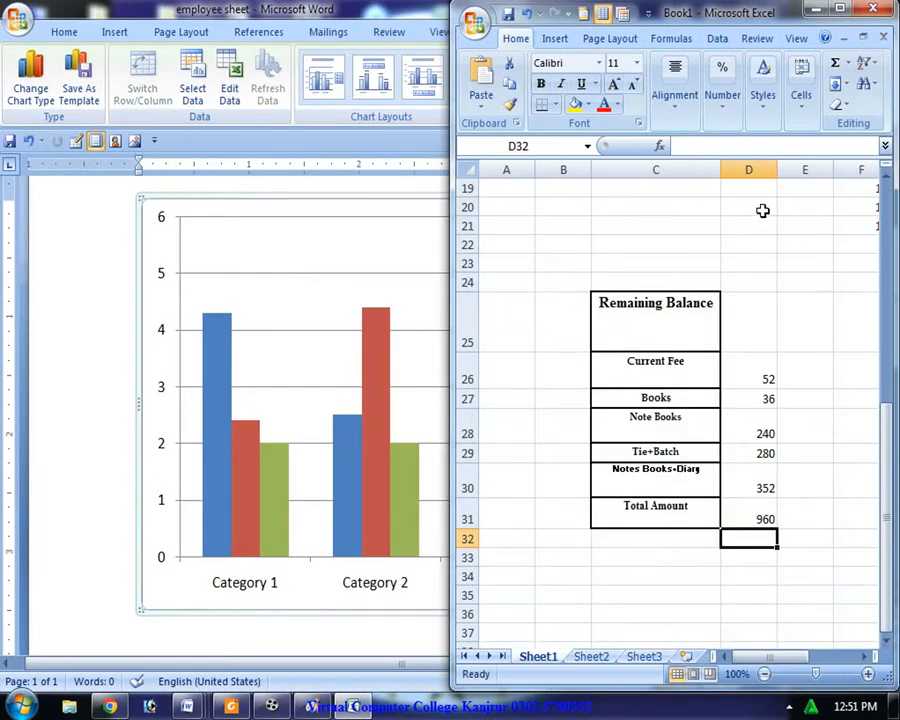
left_click(815, 11)
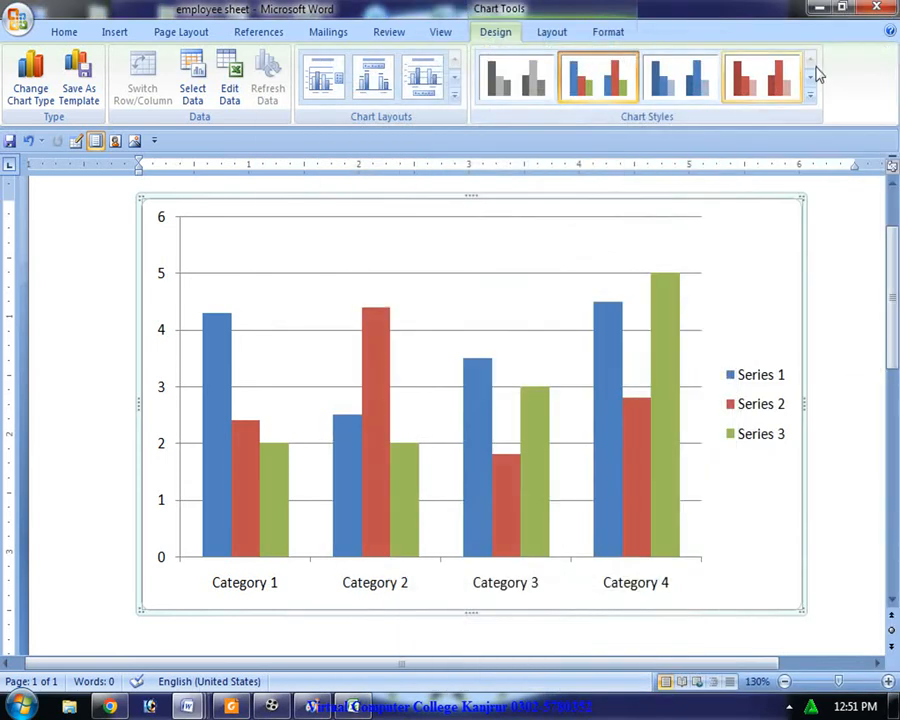
left_click(877, 12)
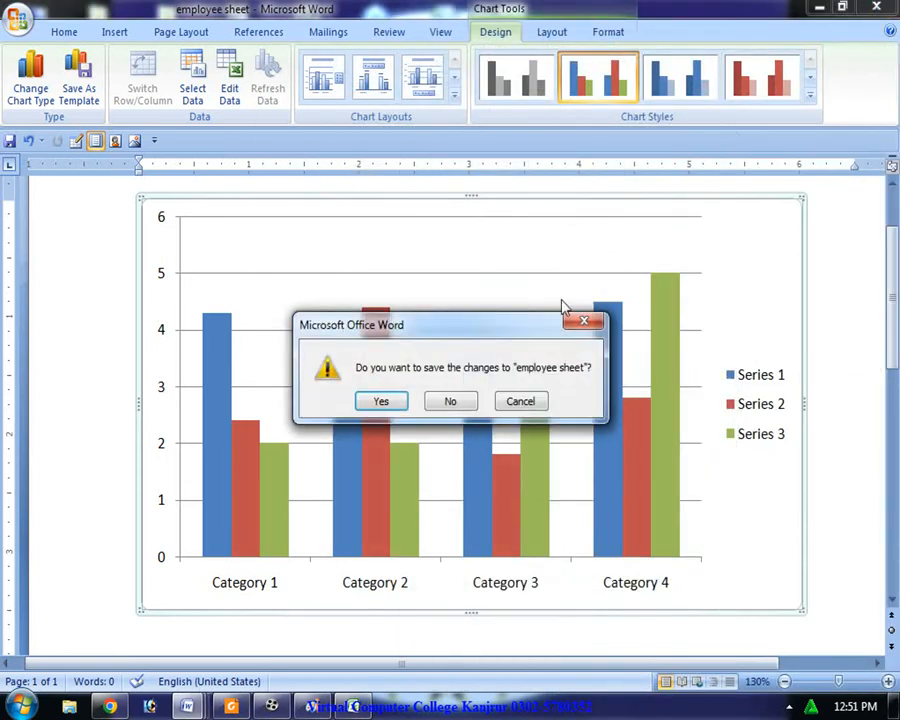
left_click(450, 401)
Switch to the open Eng1.5 document to view the English question paper
mouse_move(187, 706)
left_click(197, 660)
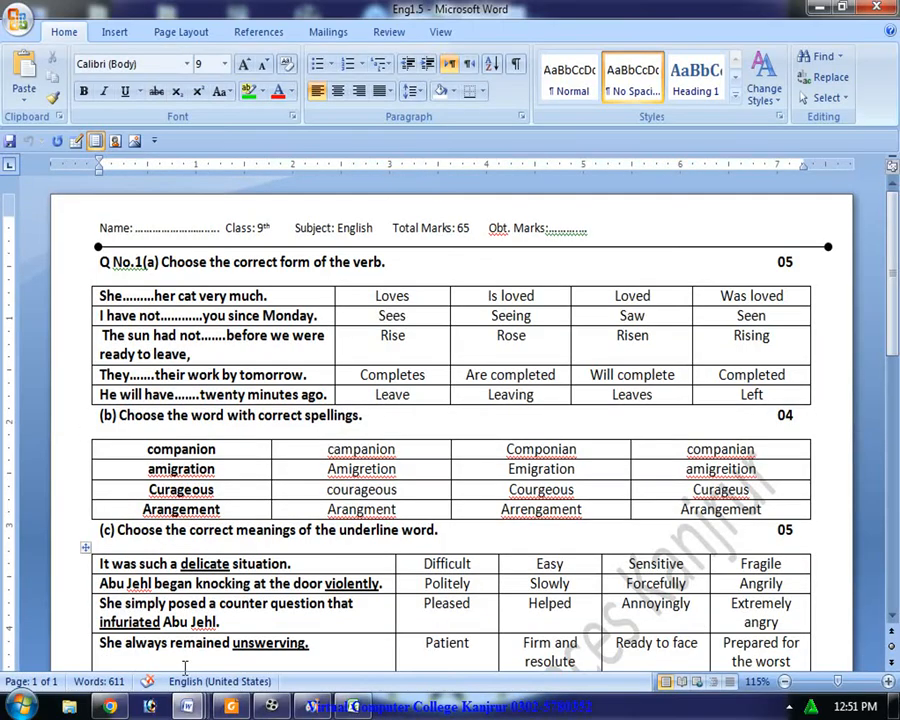
mouse_move(187, 706)
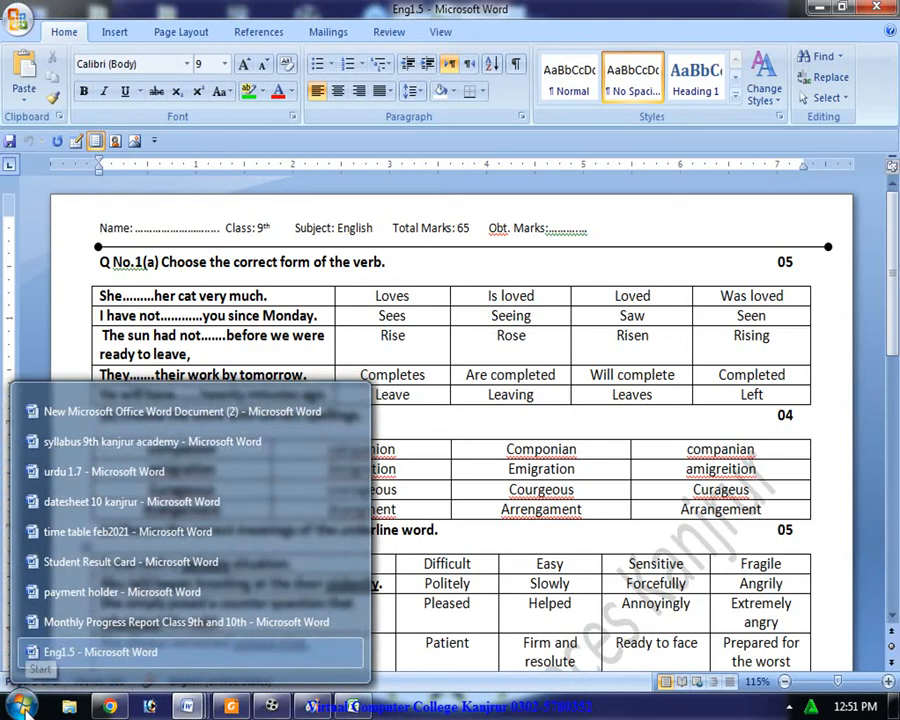
left_click(176, 651)
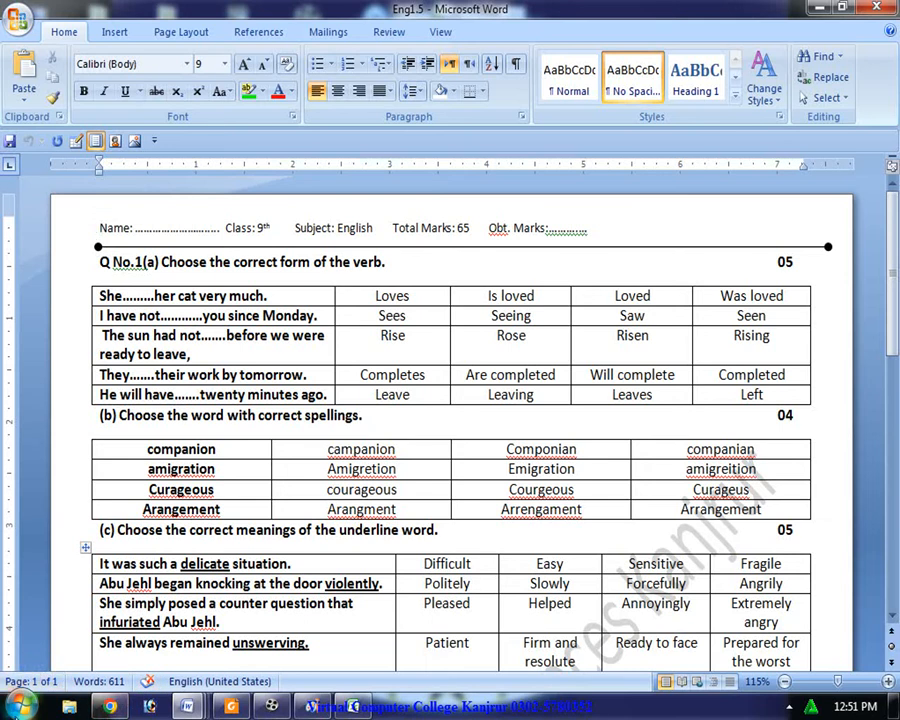
Minimize the Eng1.5 document and open the Practical subfolder to look through its practice files
left_click(817, 9)
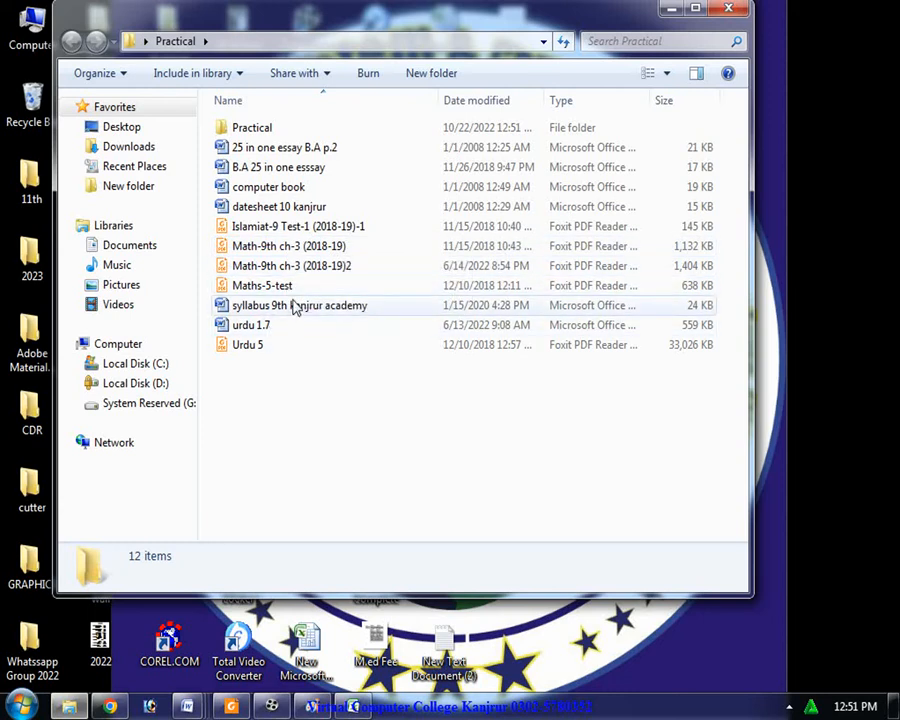
double_click(278, 130)
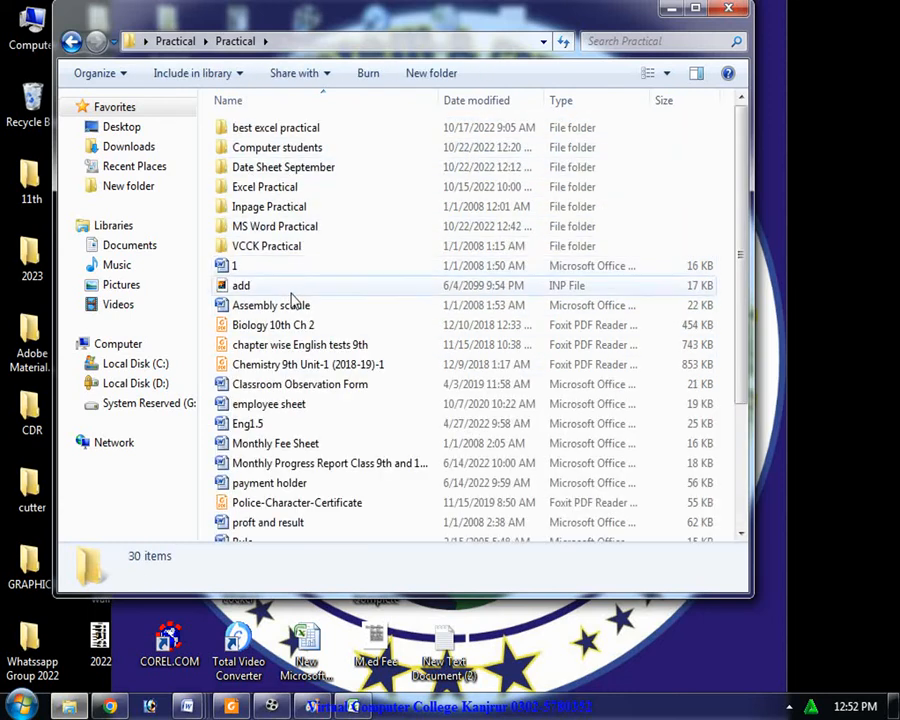
scroll(303, 340, "down", 2)
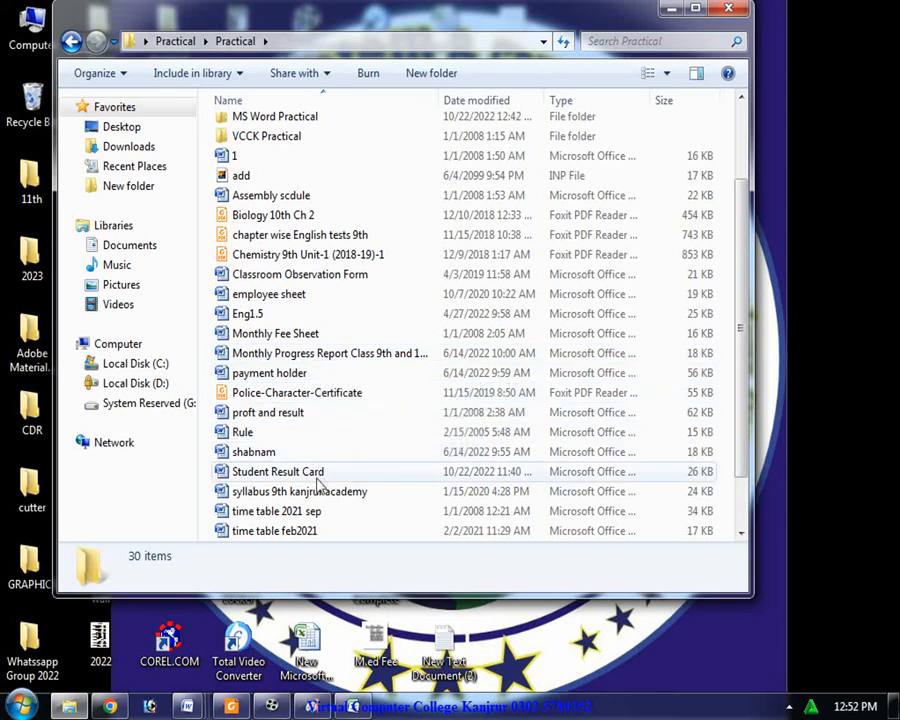
scroll(316, 526, "down", 1)
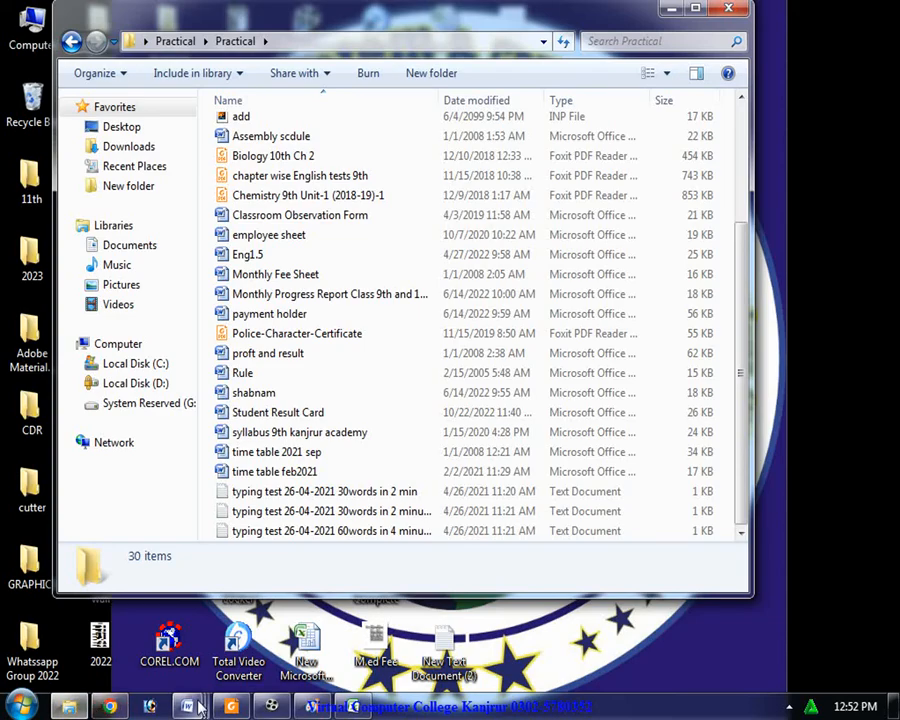
Return to the Eng1.5 document, review Word's list of recent documents, and minimize the document again
mouse_move(190, 707)
left_click(100, 651)
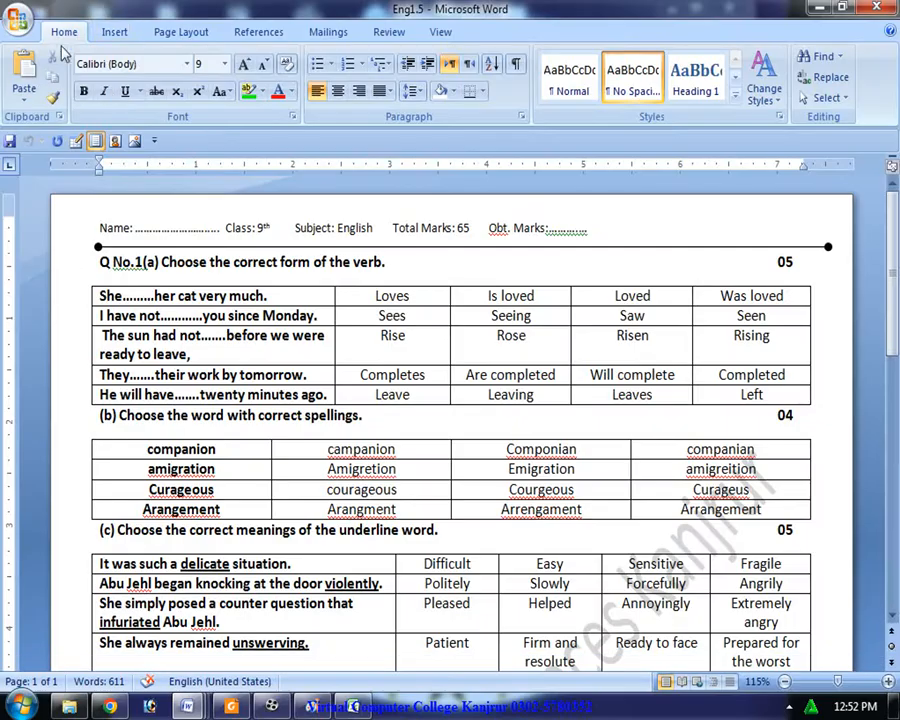
left_click(20, 22)
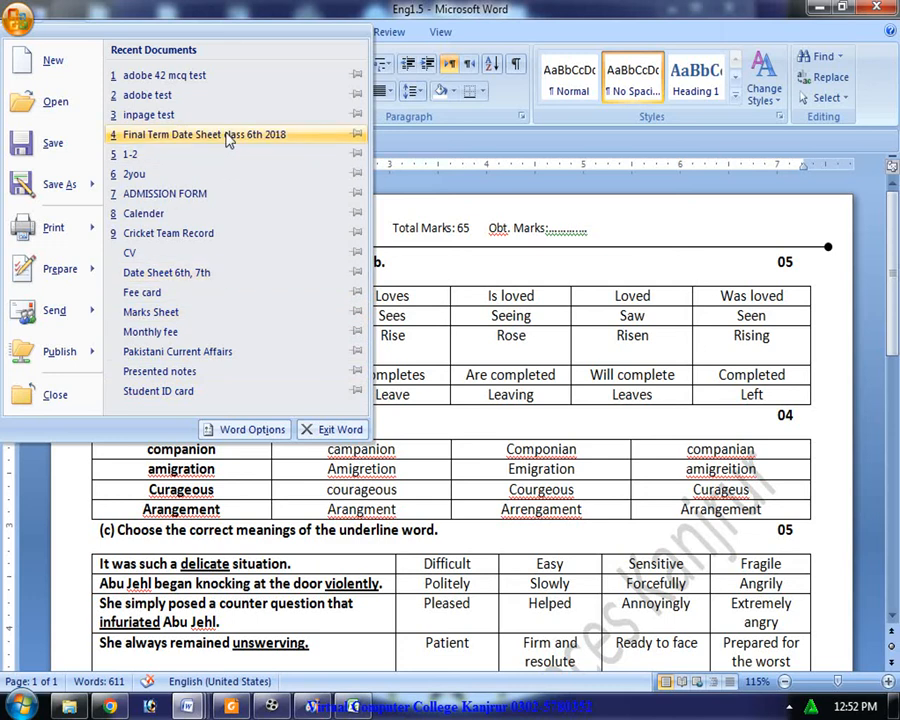
right_click(237, 330)
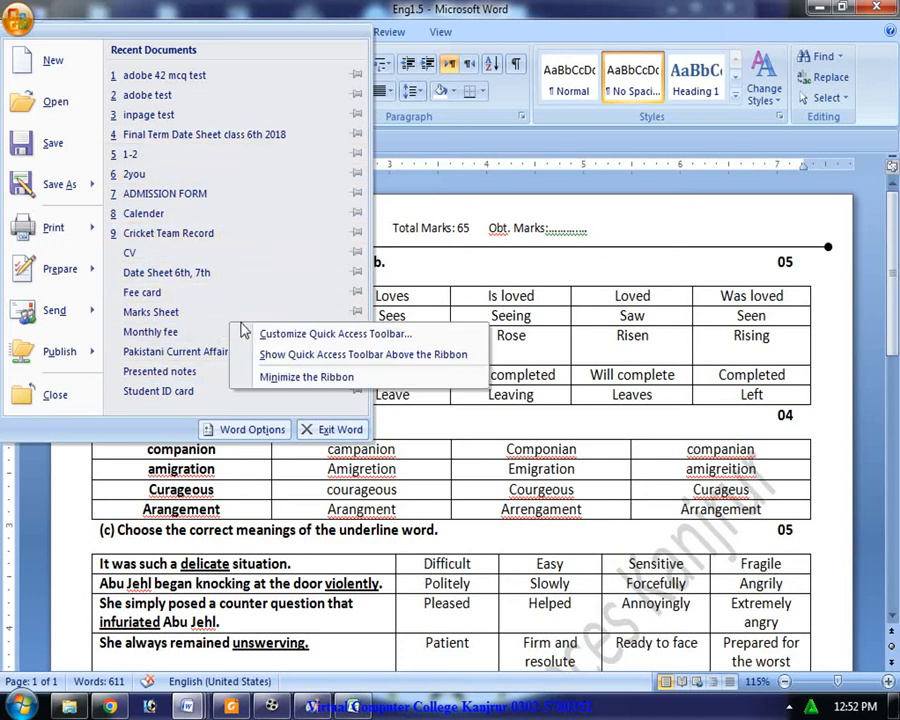
left_click(594, 562)
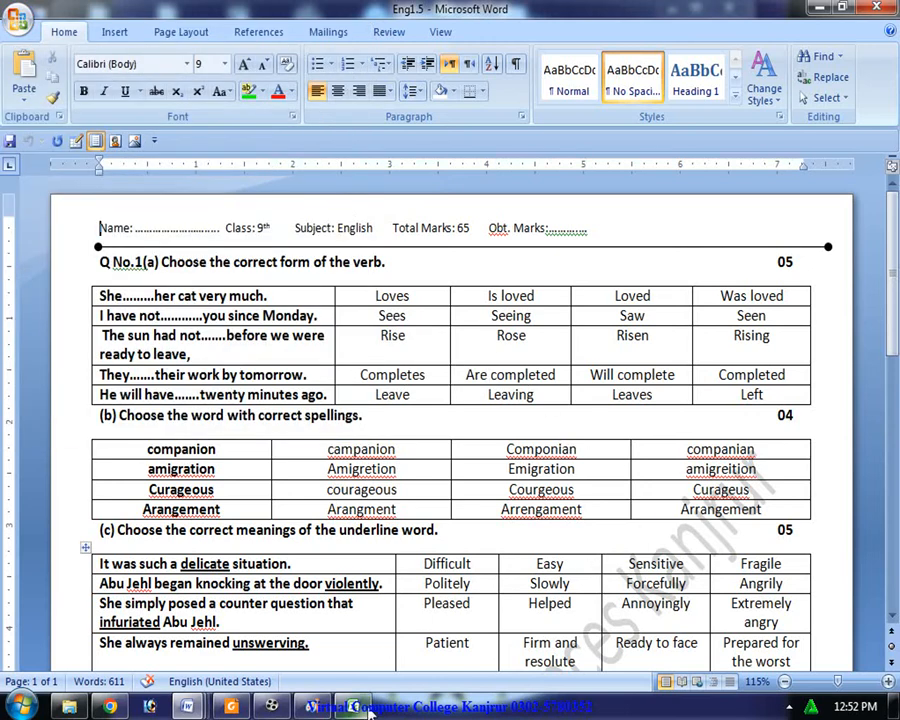
key("alt+space")
key("n")
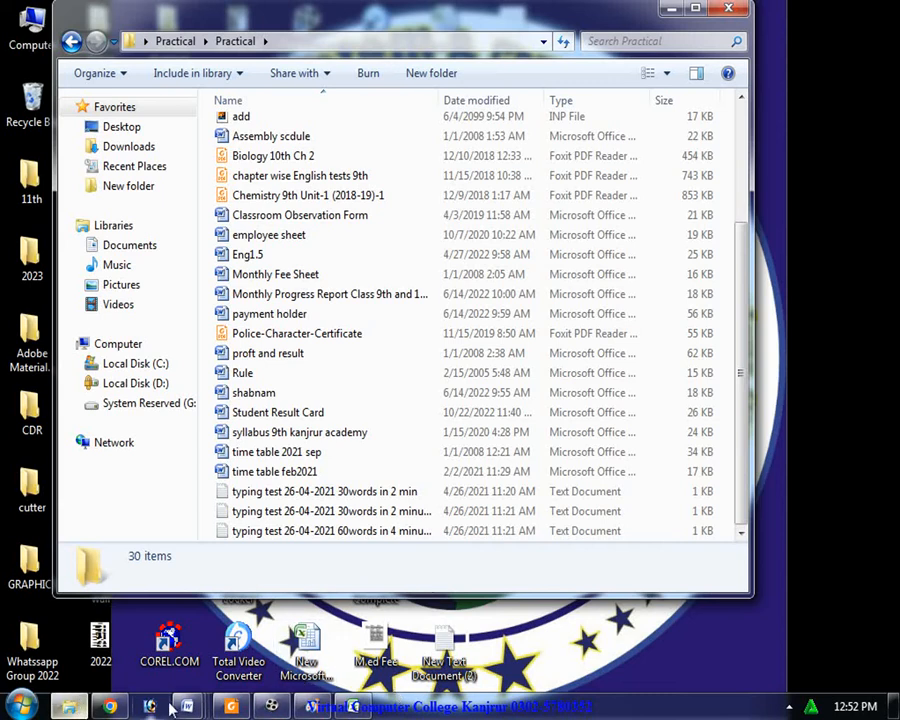
Insert a clustered column chart into a new blank Word document and maximize its data sheet
mouse_move(185, 707)
left_click(187, 653)
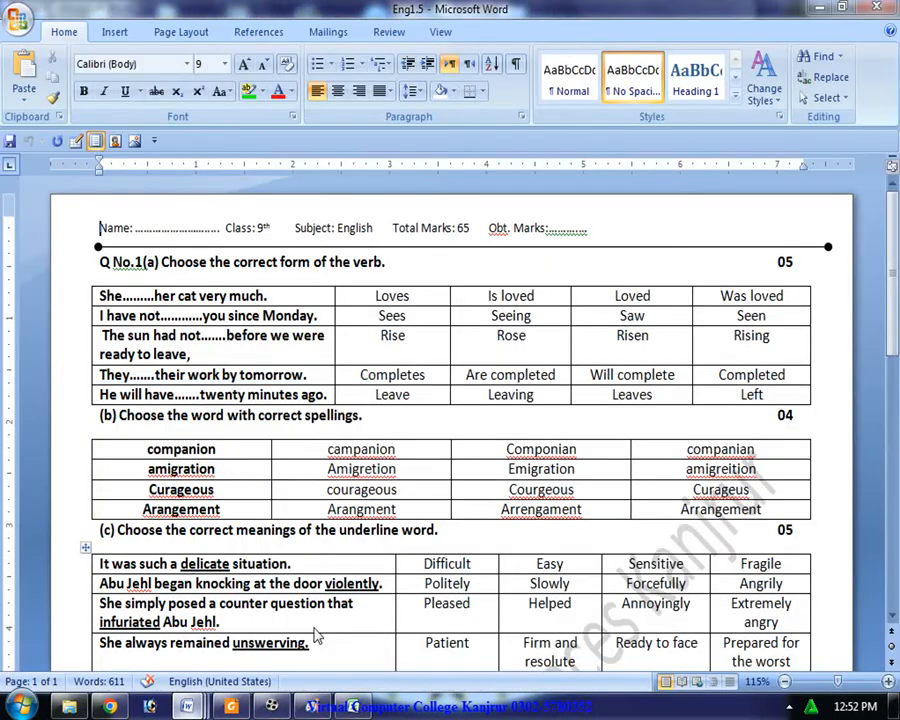
key("alt+Tab")
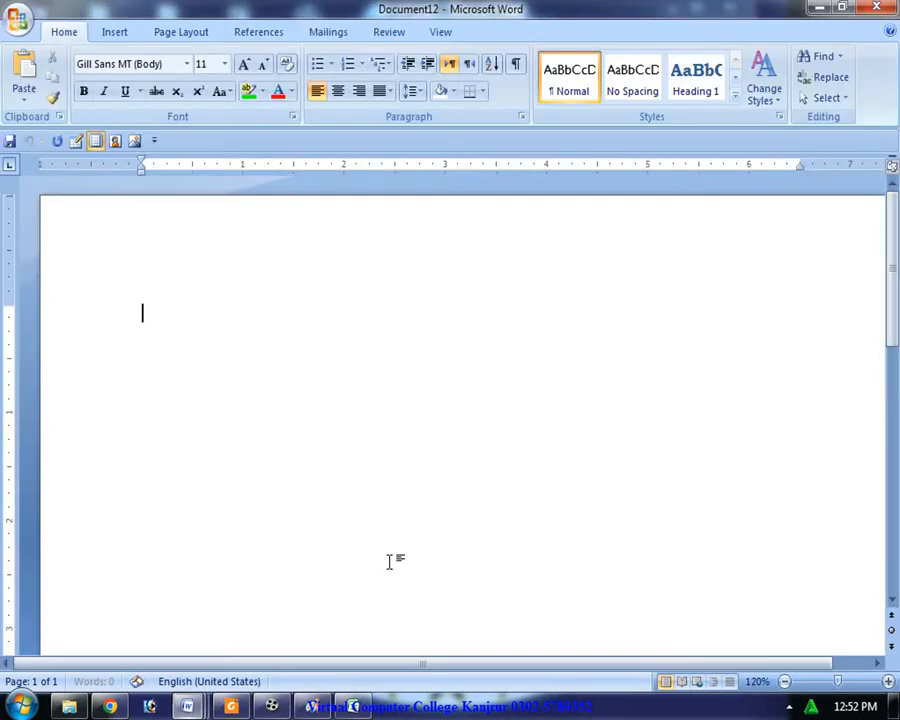
left_click(106, 34)
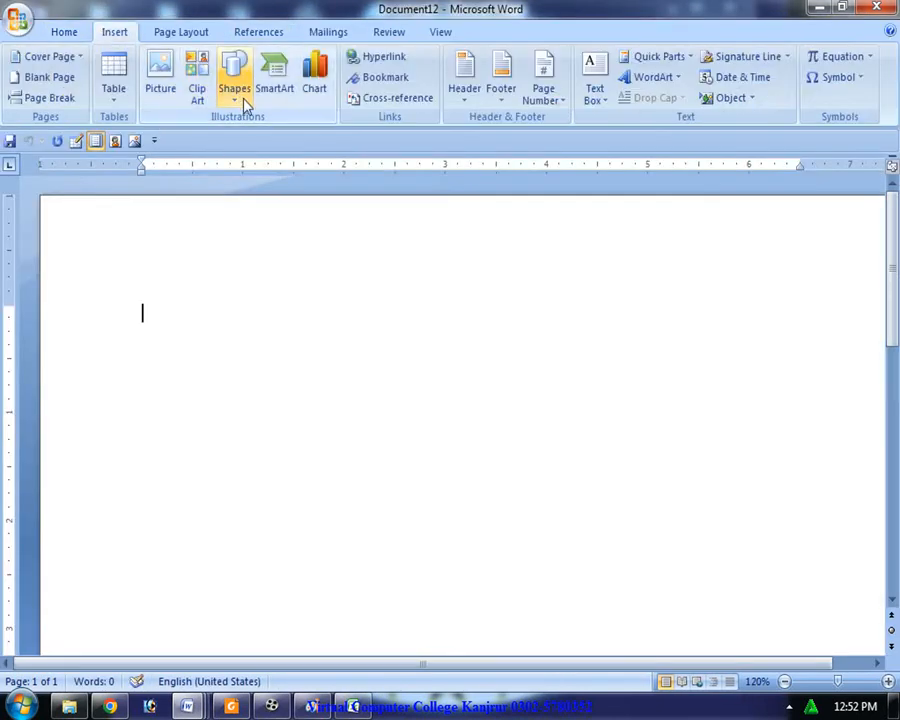
left_click(312, 100)
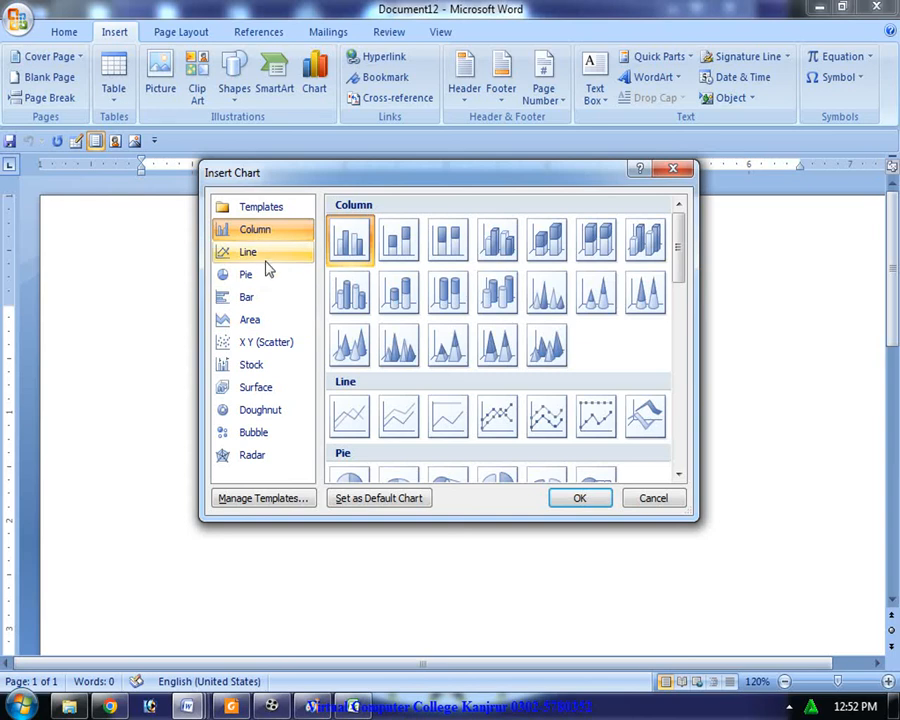
left_click(588, 500)
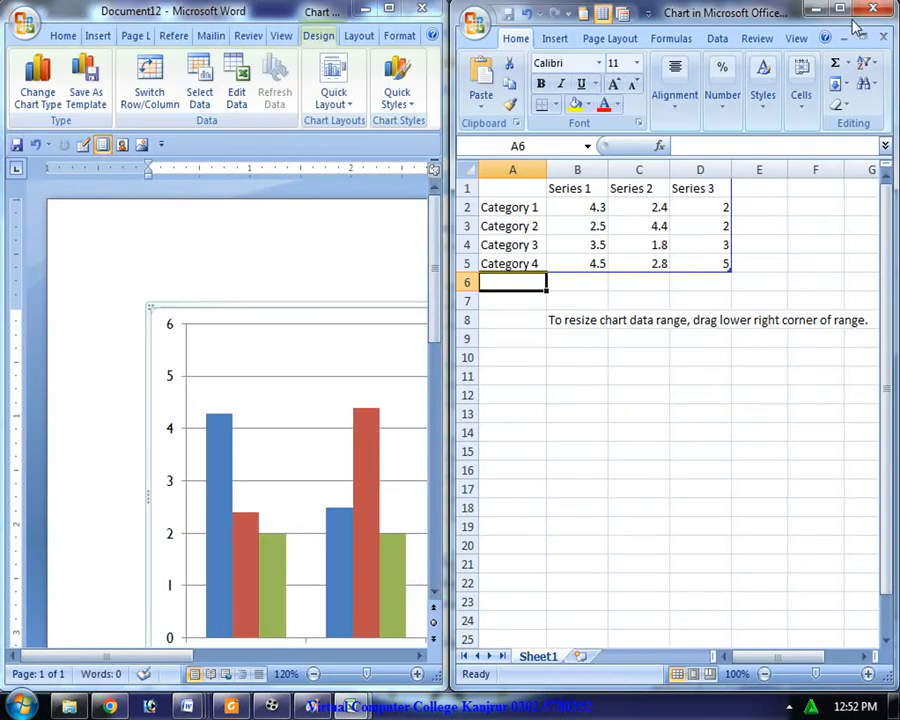
left_click(839, 10)
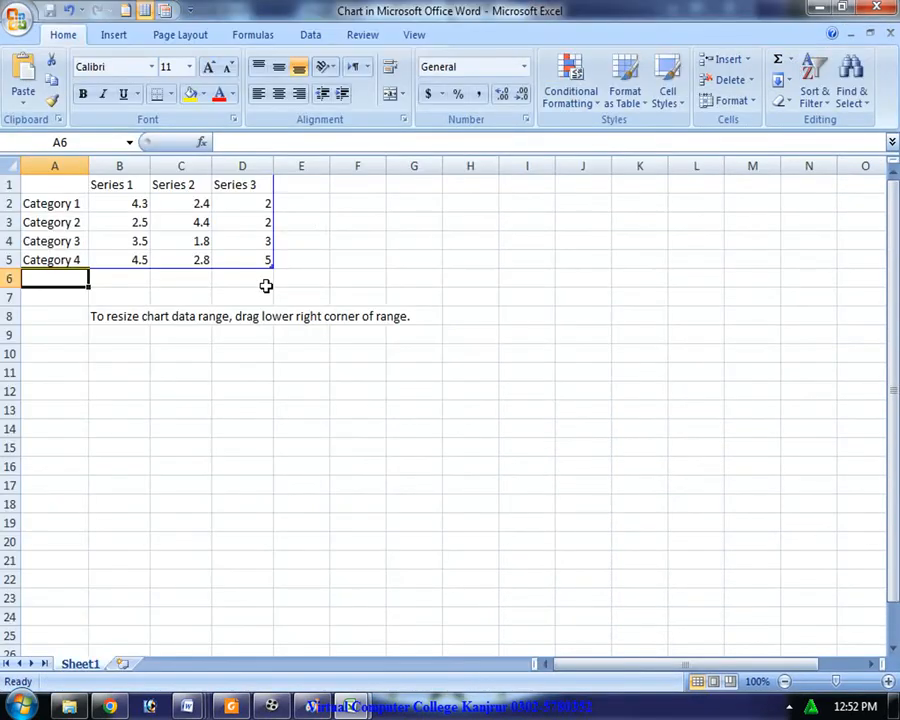
Replace the Category 1 label in cell A2 of the chart data with an employee's name
left_click_drag(149, 332, 146, 316)
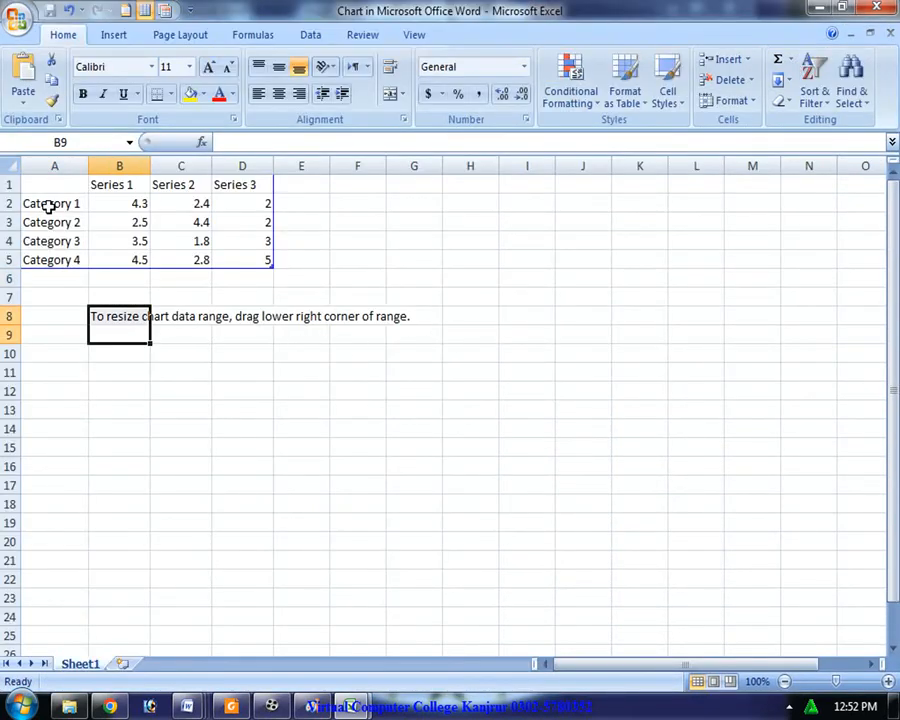
left_click(888, 681)
left_click(888, 681)
left_click(888, 681)
left_click(888, 681)
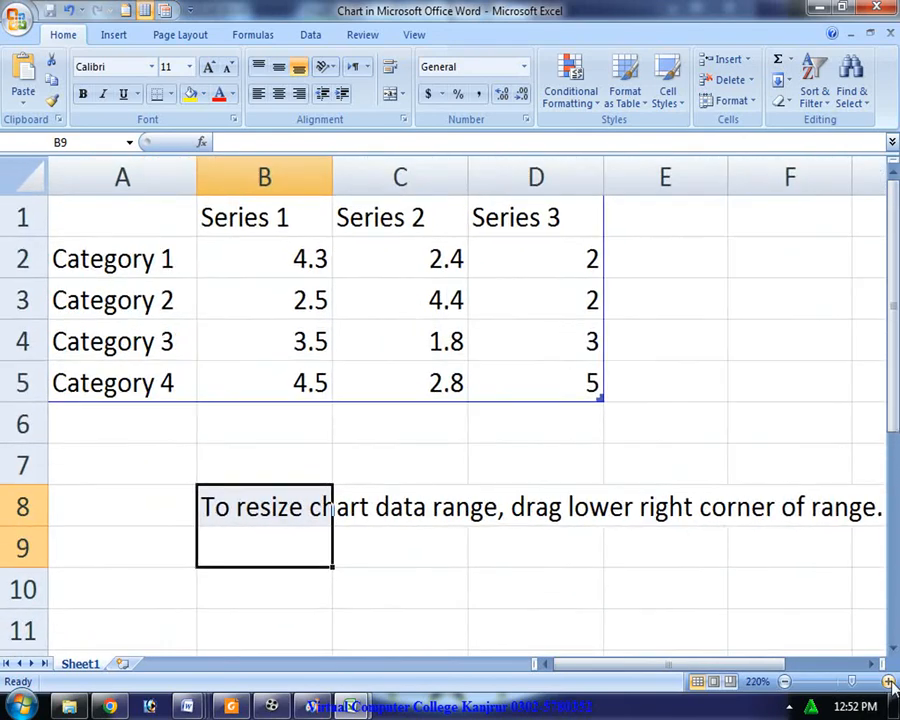
left_click(888, 681)
left_click(153, 275)
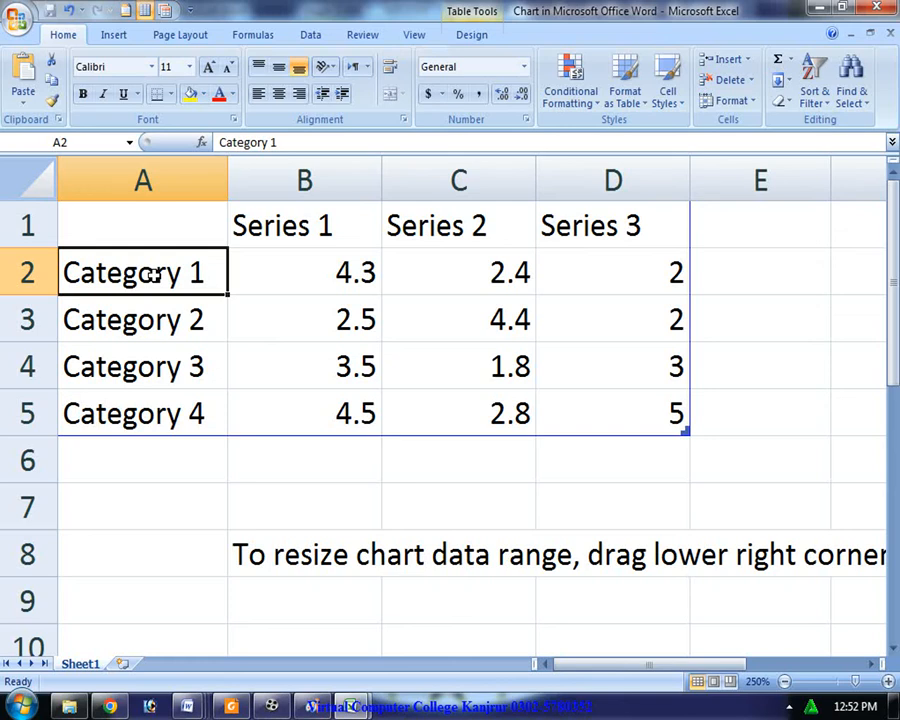
type("S")
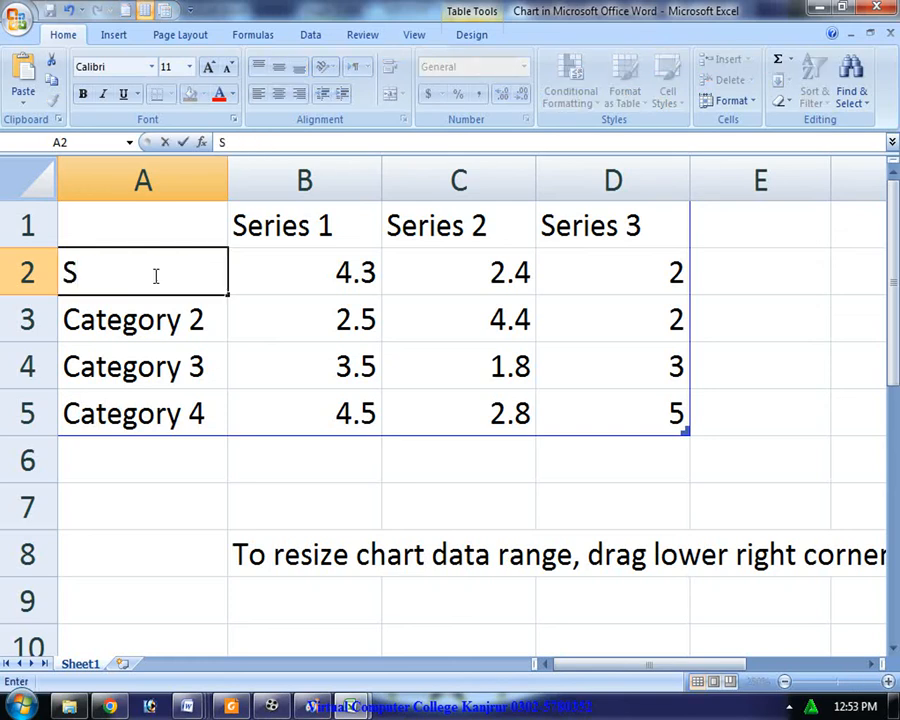
type("ohail")
key("Return")
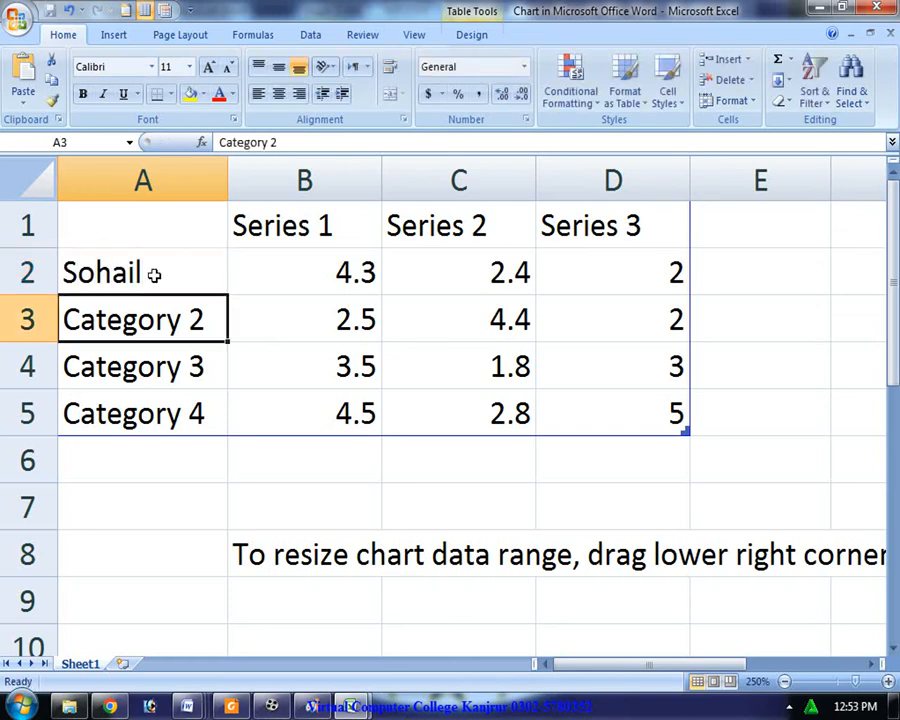
Replace the Category 2, Category 3 and Category 4 labels in A3:A5 with three more employees' names
type("Talha")
key("Return")
type("Shajrr")
key("BackSpace")
key("BackSpace")
type("eel")
key("Return")
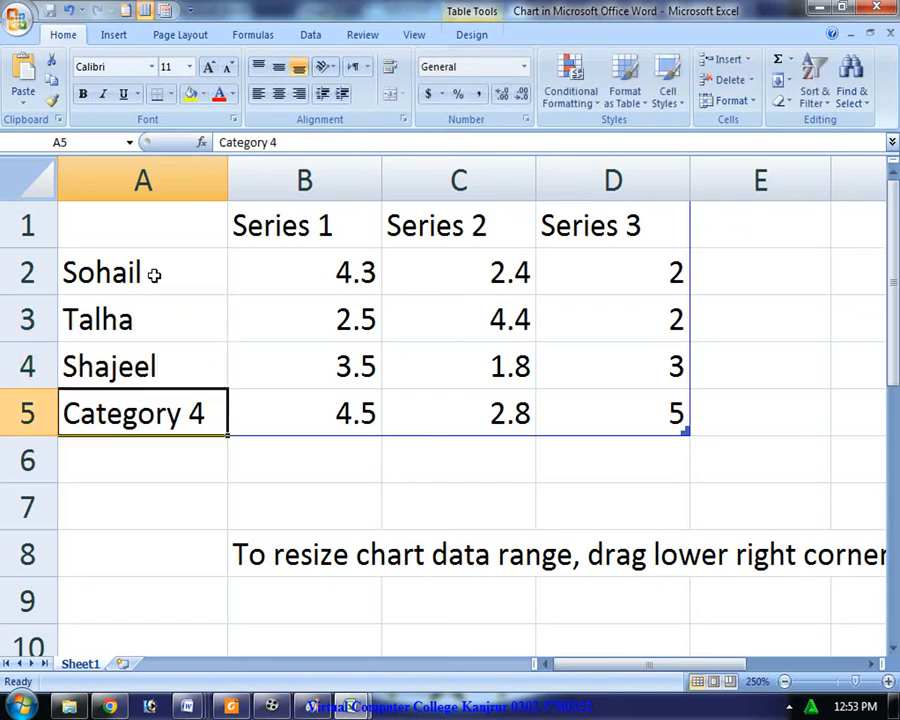
type("Taimoo")
key("BackSpace")
type("r")
key("Return")
Add another category row to the chart data by entering an employee's full name in A6
type("Saba")
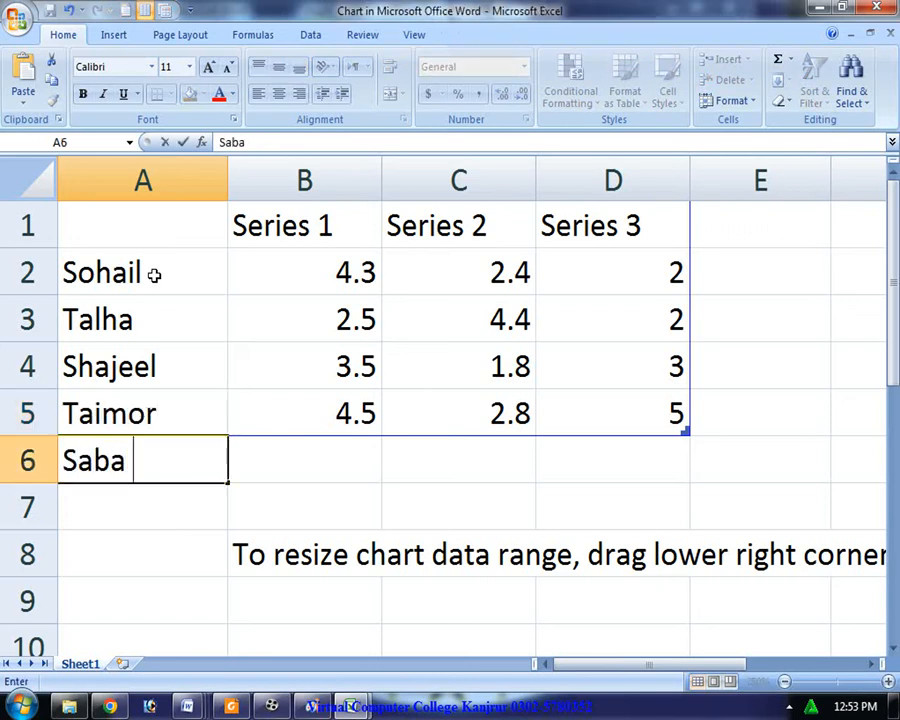
type(" Khann")
key("BackSpace")
key("BackSpace")
type("n")
key("Return")
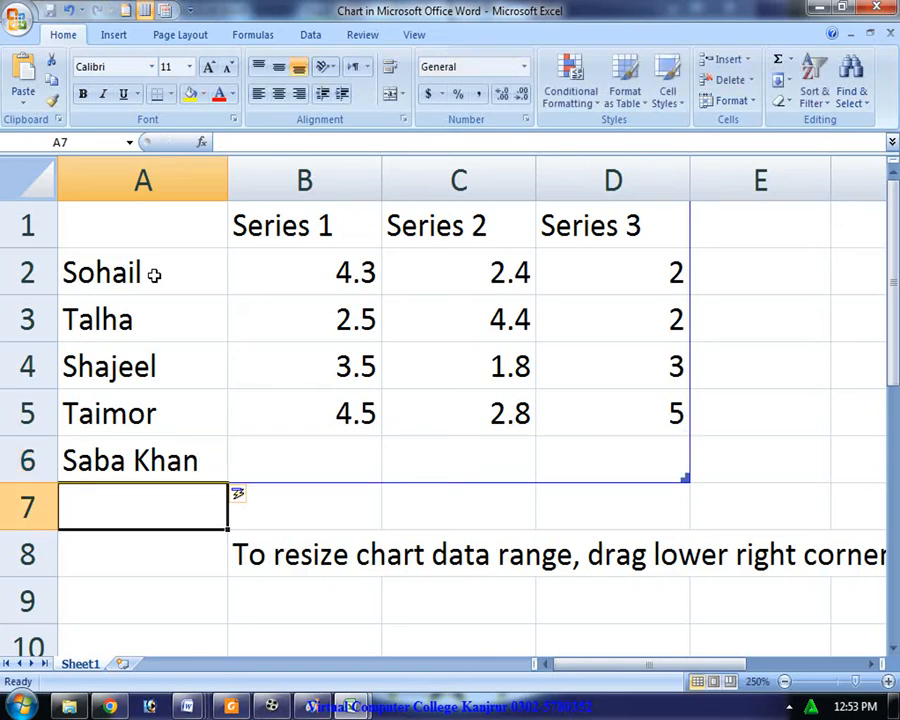
Enter two further employees' names in cells A7 and A8 of the chart data
type("N")
key("BackSpace")
type("m")
key("BackSpace")
type("Mu")
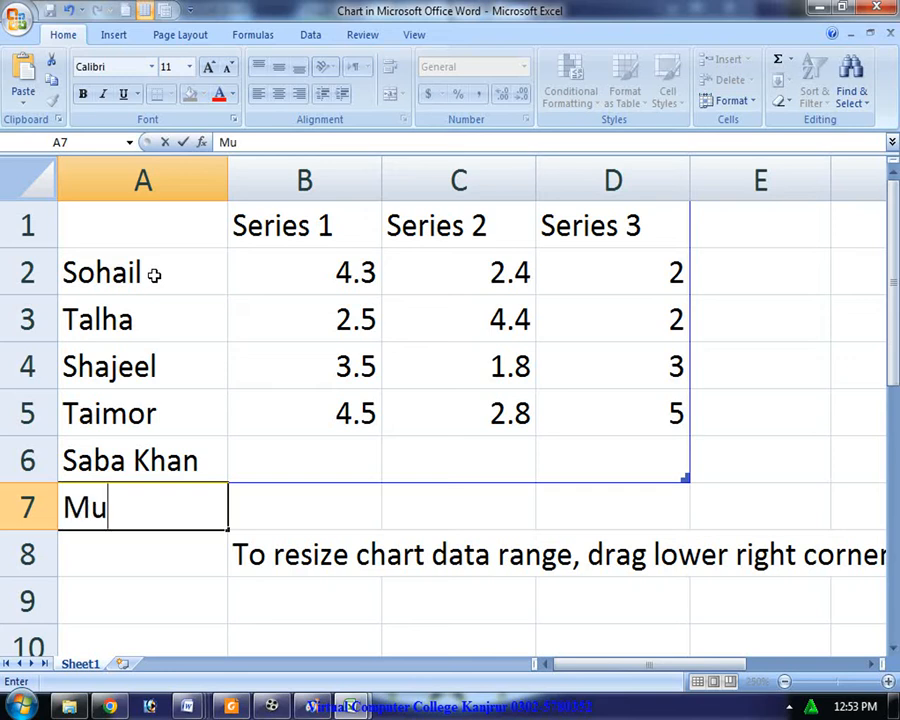
type("zafar")
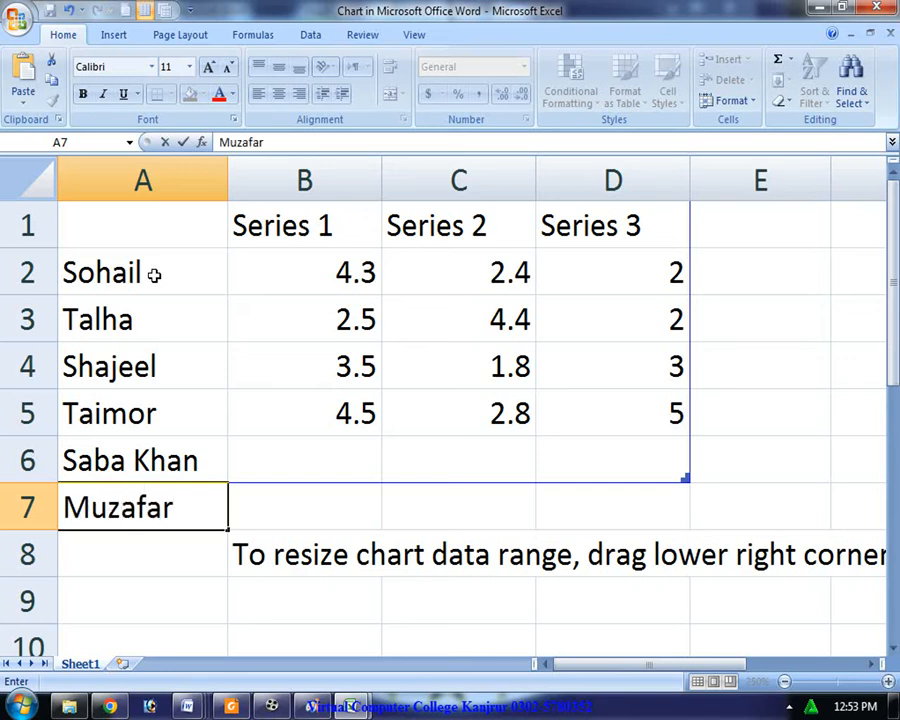
key("Return")
type("Arr")
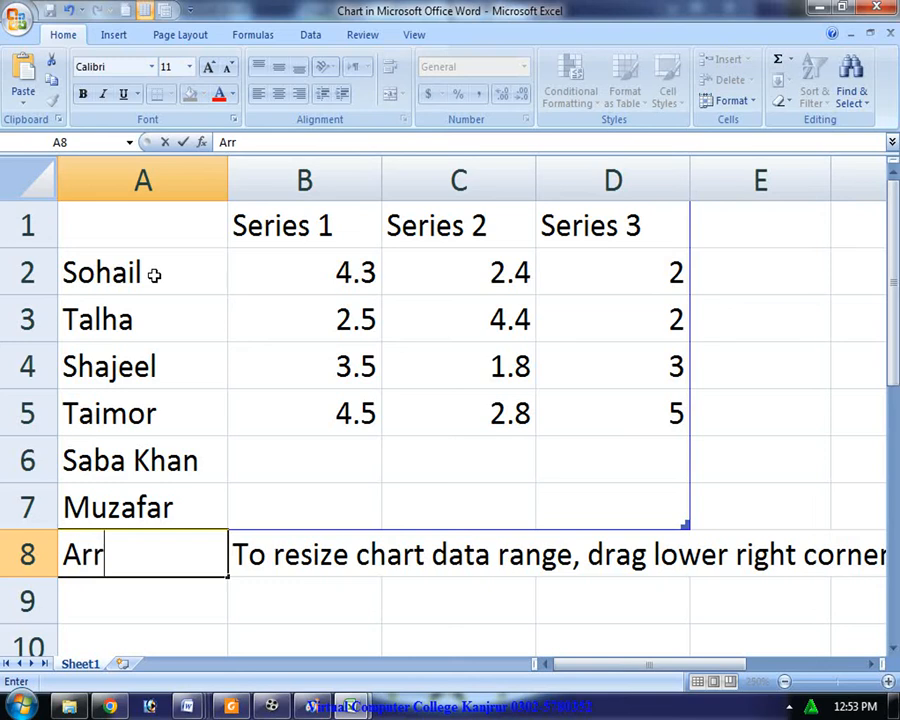
key("BackSpace")
type("oojj")
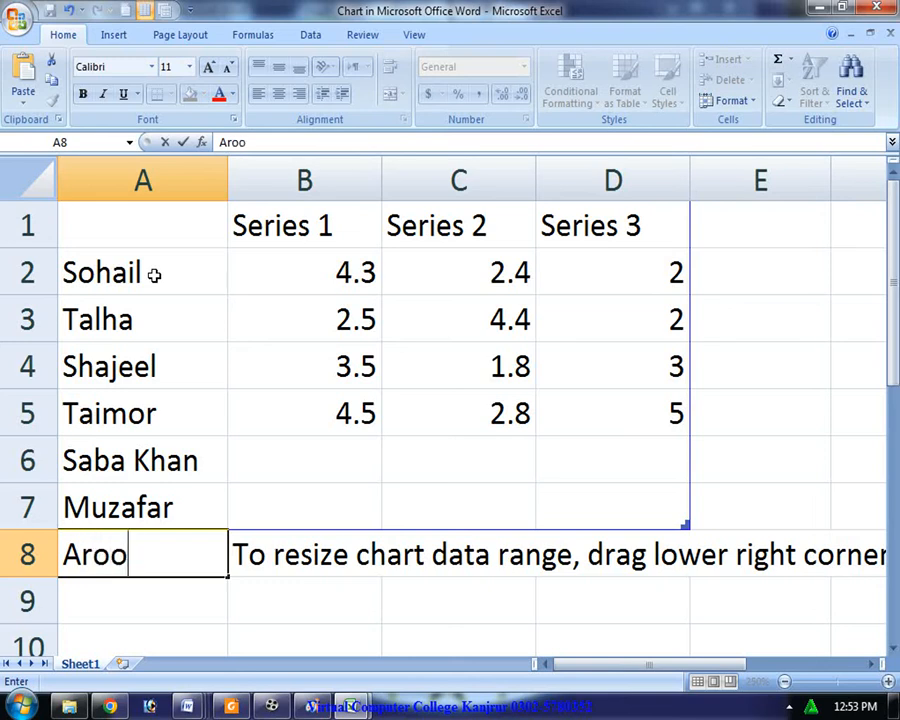
key("BackSpace")
key("Return")
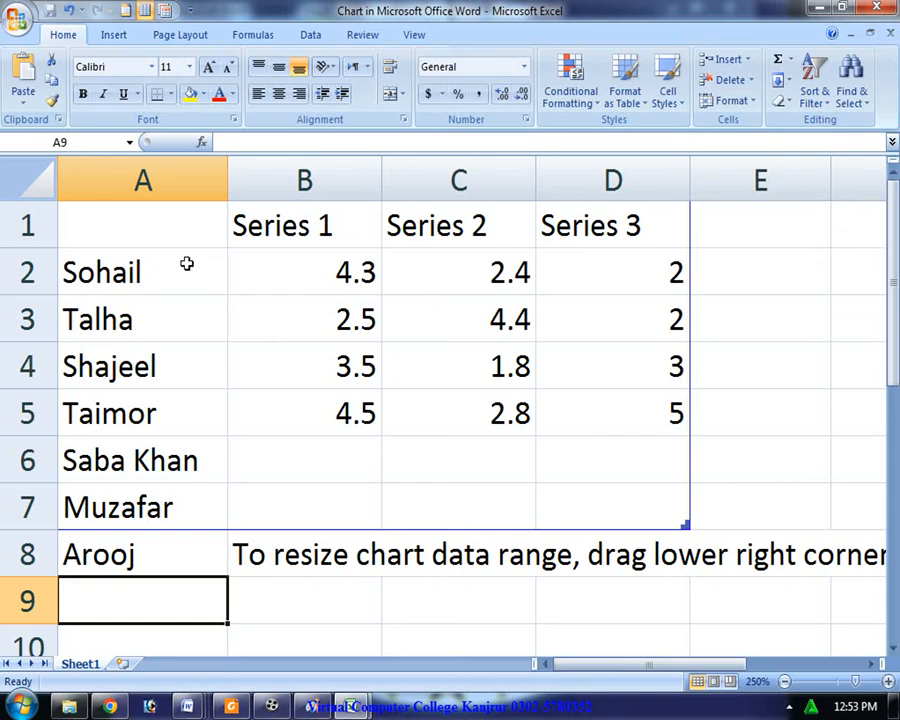
Rename the three series headings in B1:D1 as Basic Pay, Allowns and Gross S
left_click(257, 220)
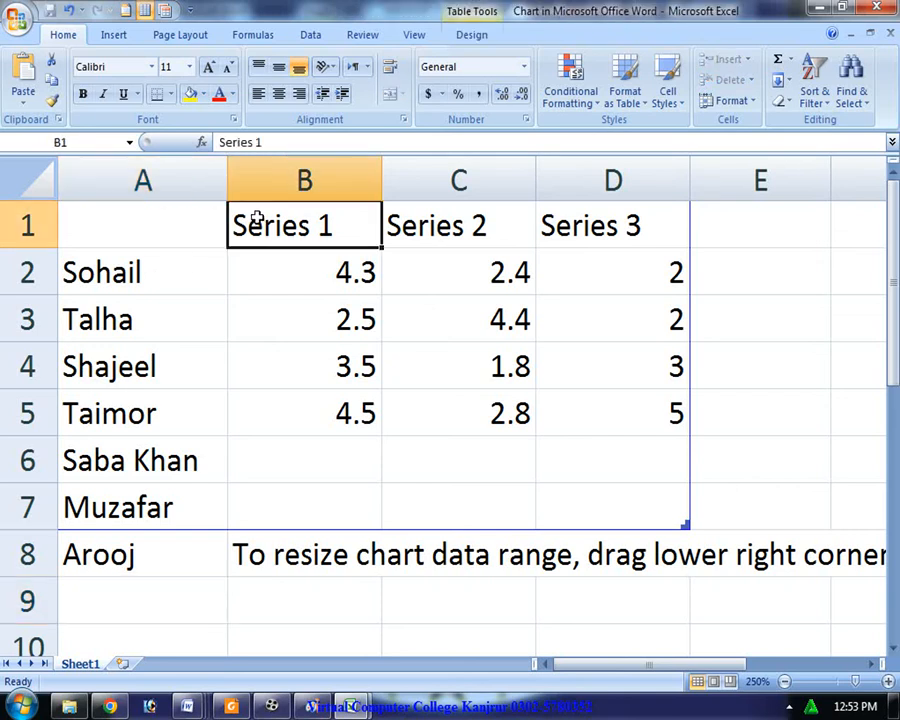
type("Bas")
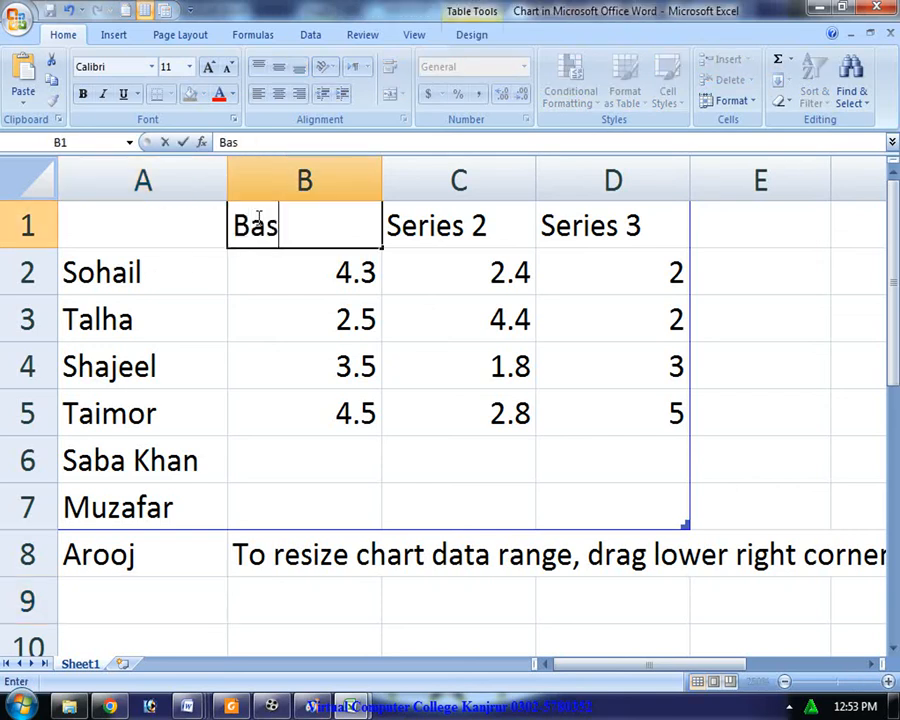
type("ic Pay")
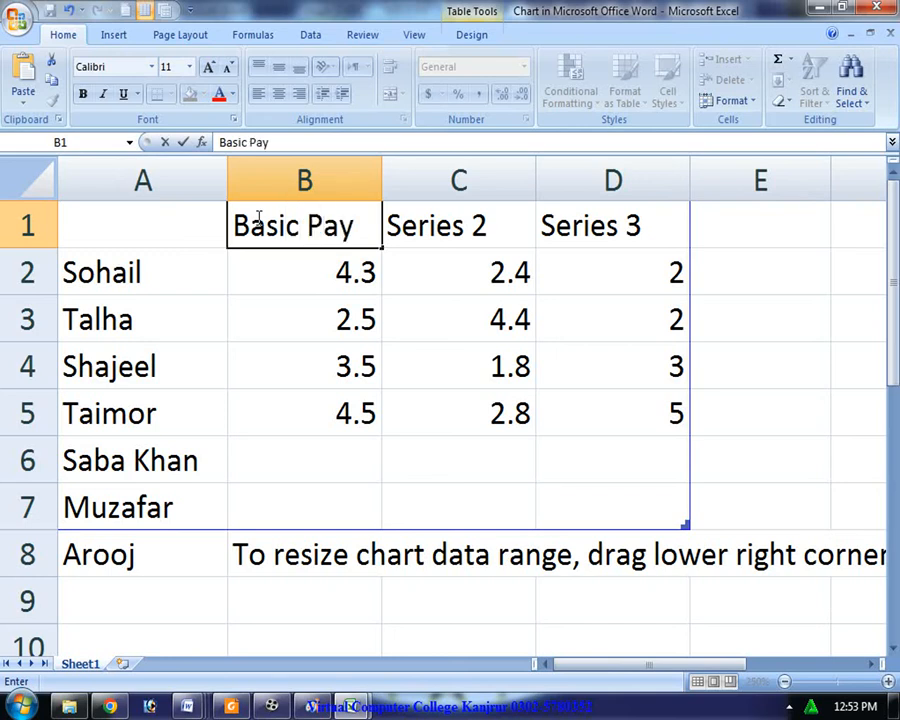
key("Tab")
type("Al")
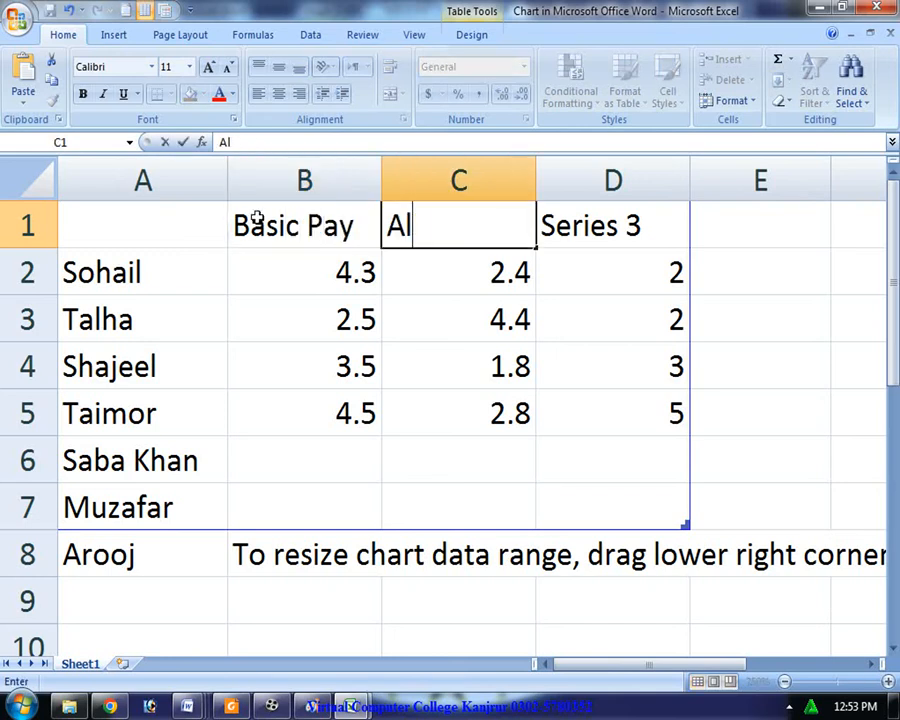
type("low")
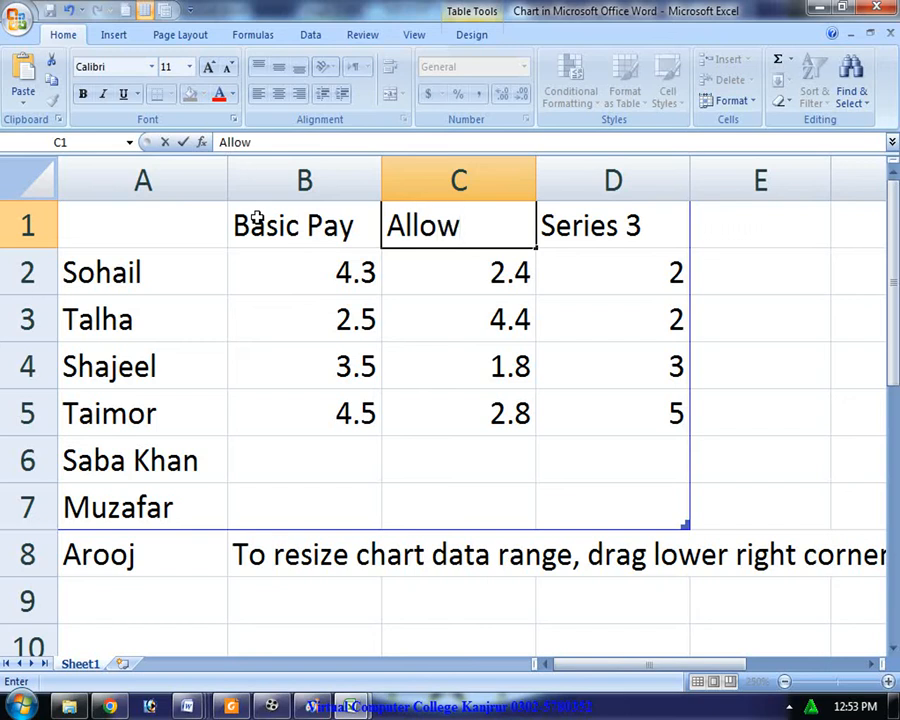
type("ns")
key("Tab")
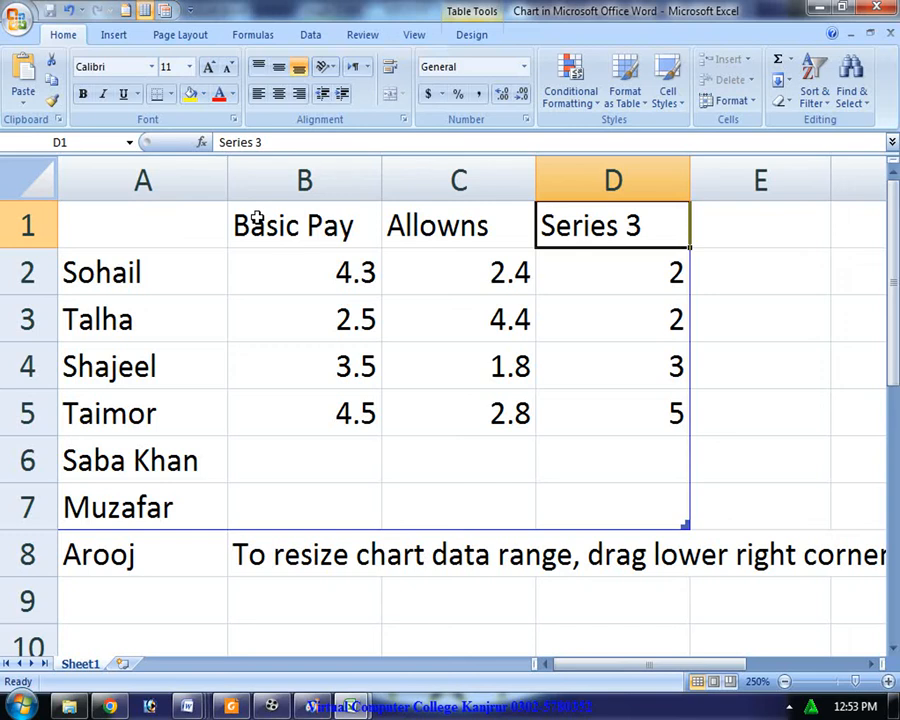
type("Gro")
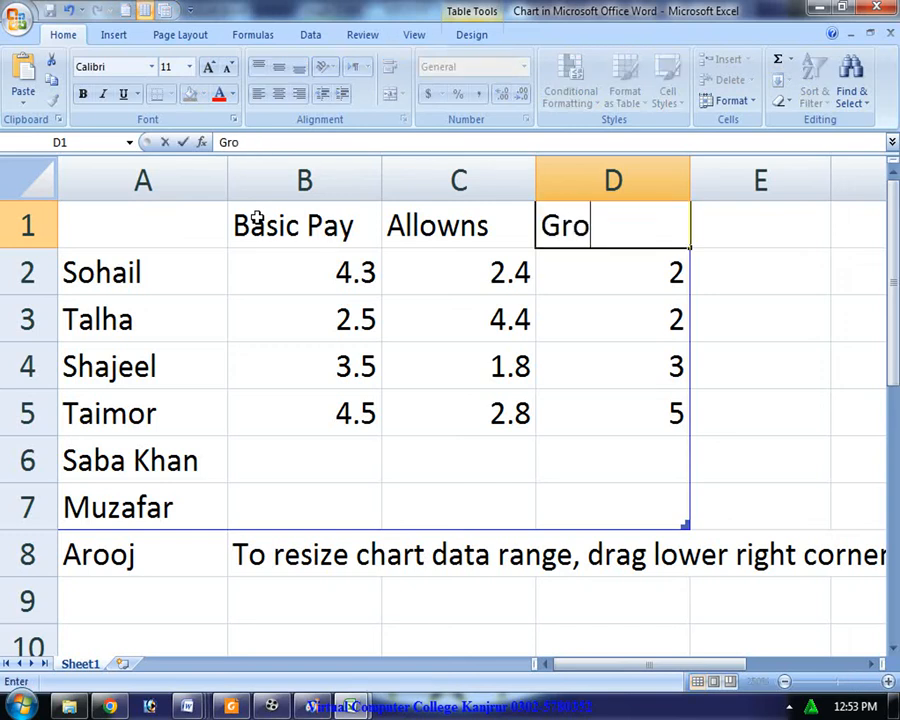
type("ss S")
key("Return")
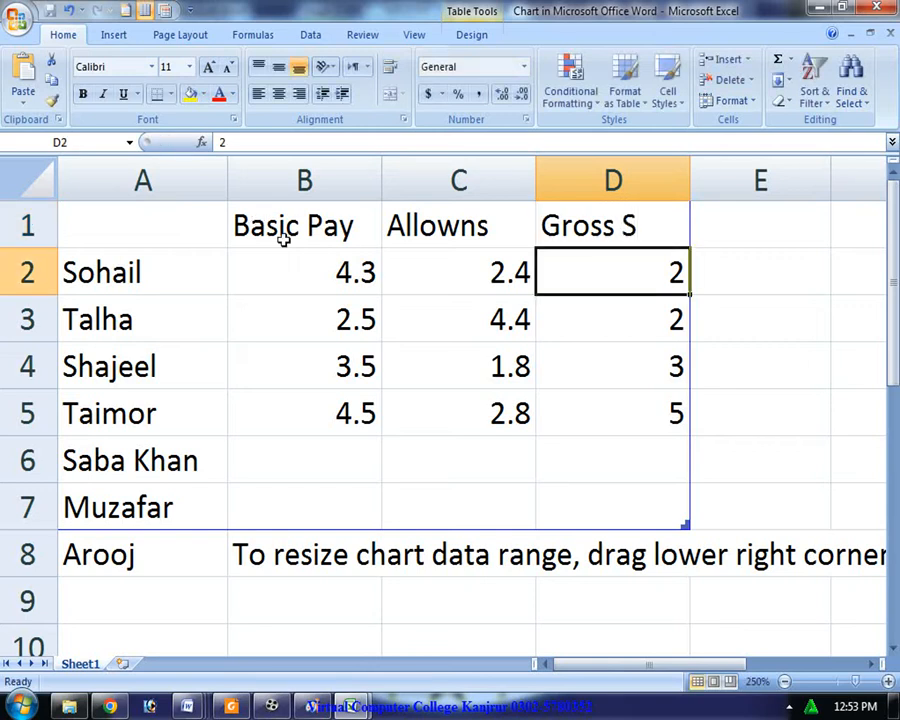
Enter basic pay of 25000 in B2 and 35000 in B3, keeping the current Windows color scheme for now
left_click(312, 281)
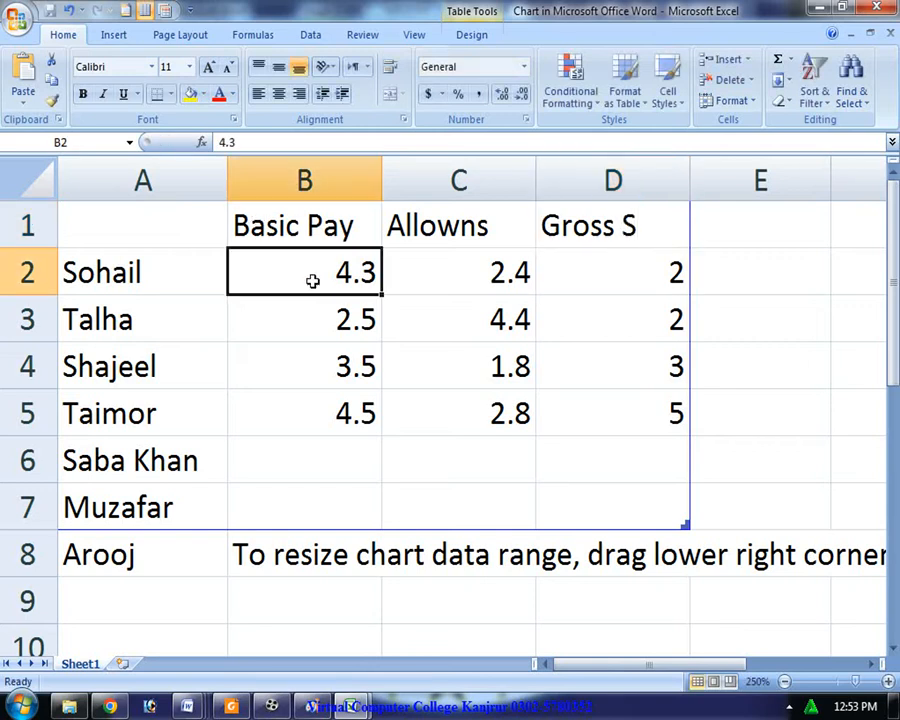
type("25000")
key("Return")
type("35")
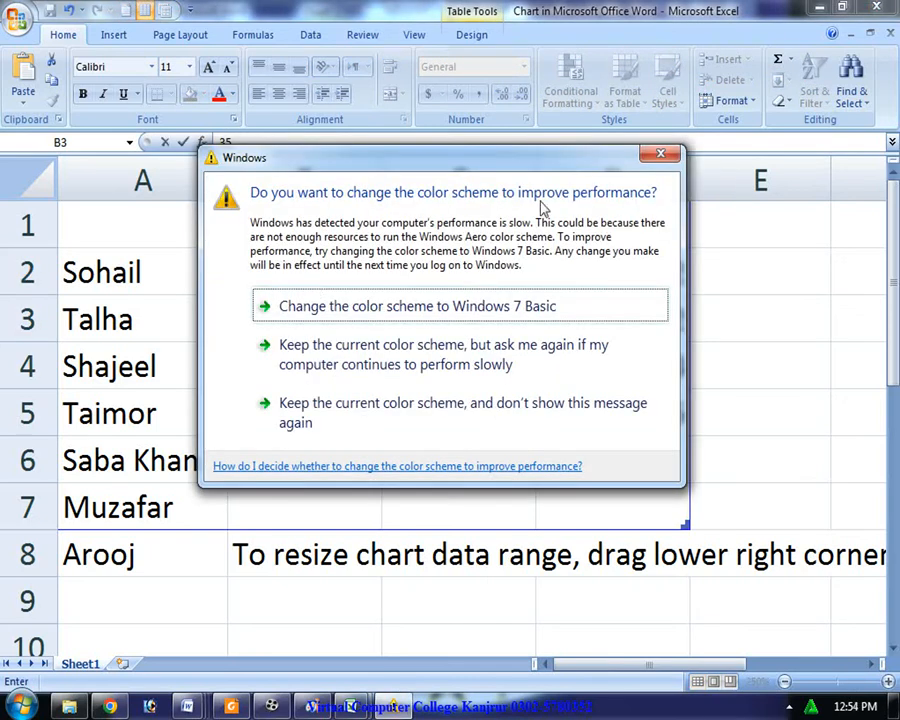
left_click(380, 354)
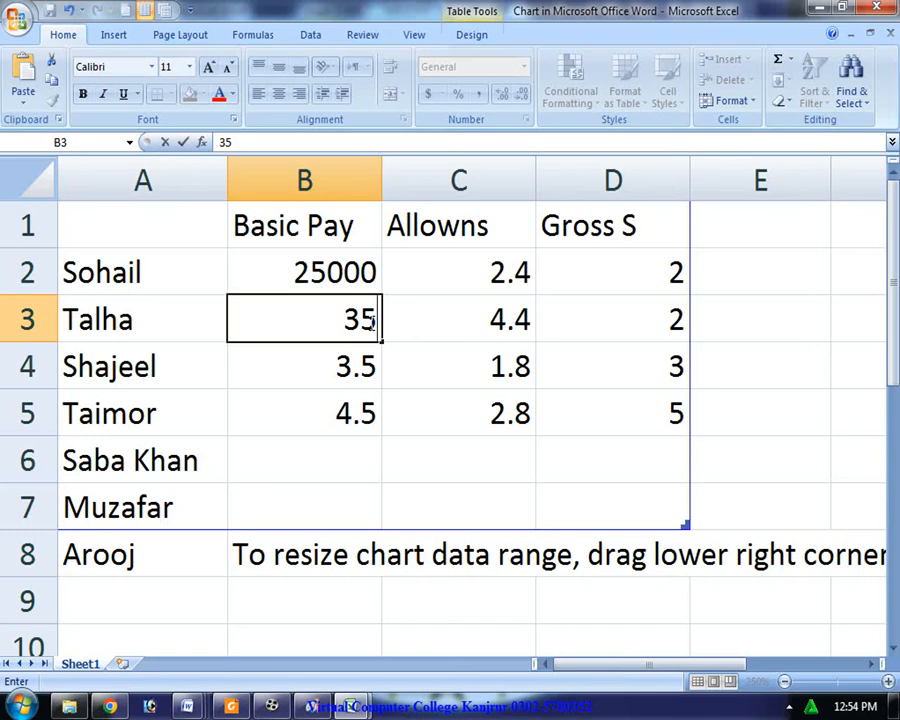
type("000")
key("Return")
Enter basic pay values of 347000 in B4 and 250000 in B5
type("3")
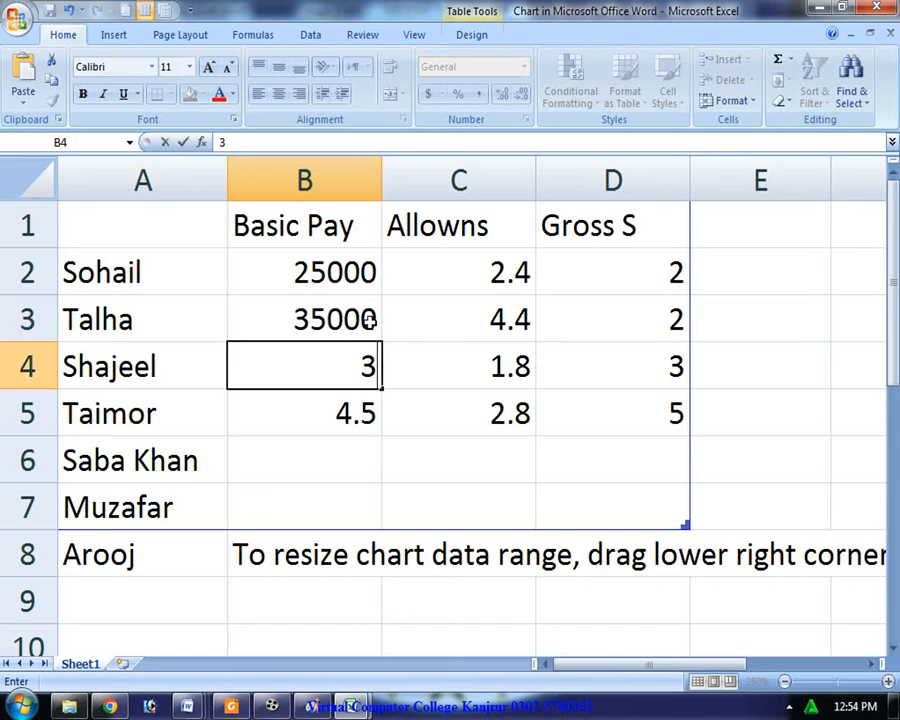
type("47000")
key("Return")
type("2")
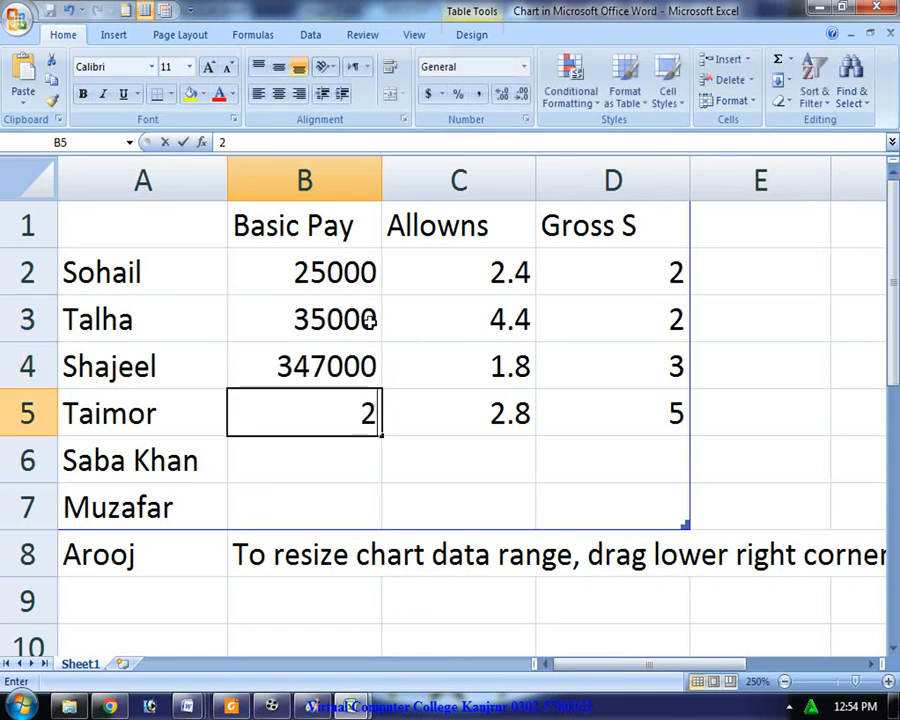
type("50000")
key("Return")
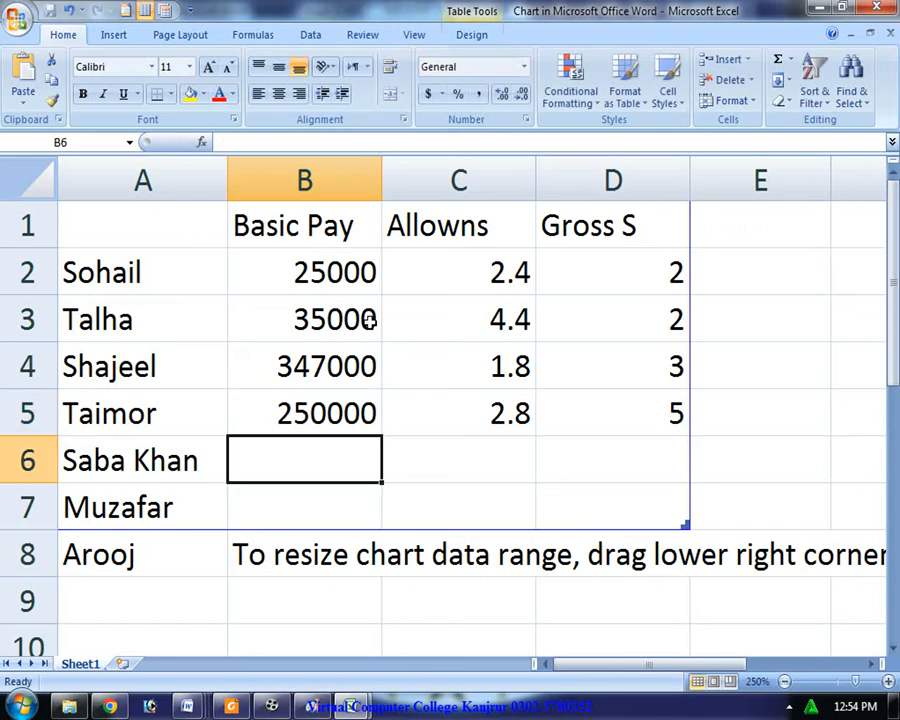
Enter basic pay values of 480000 in B6, 68000 in B7 and 47000 in B8
type("480000")
key("Return")
type("68000")
key("Return")
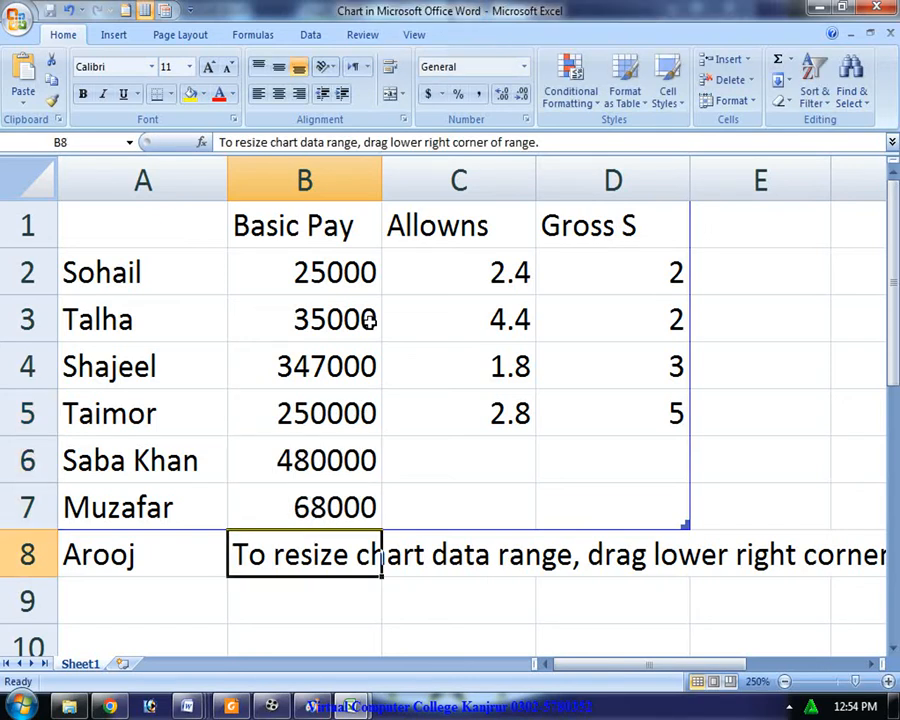
type("47000")
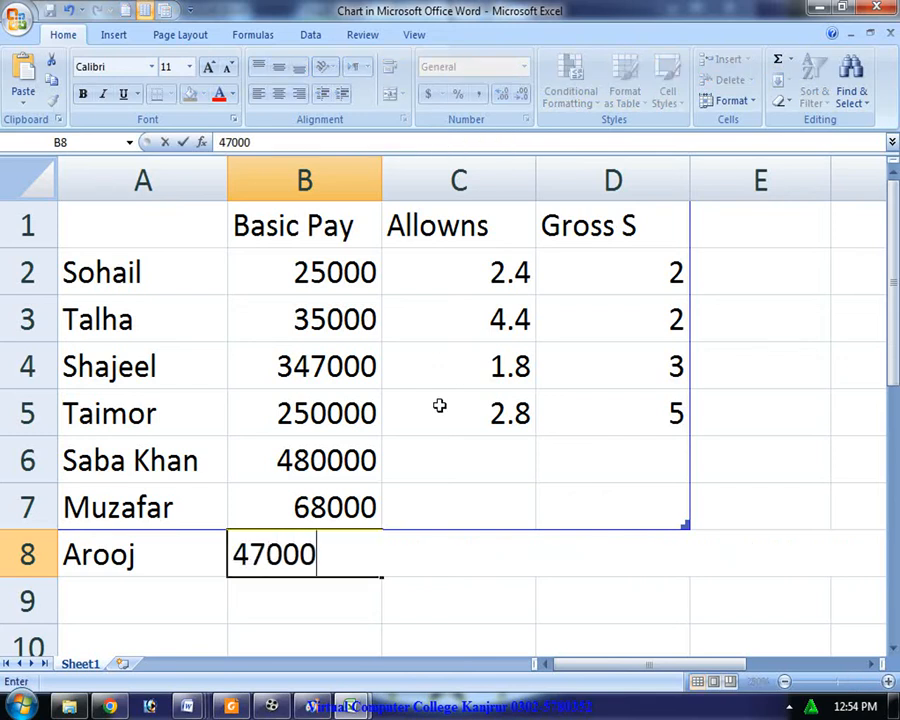
key("Return")
Enter allowances of 2500, 3000, 4000 and 5000 in cells C2 to C5
left_click(484, 265)
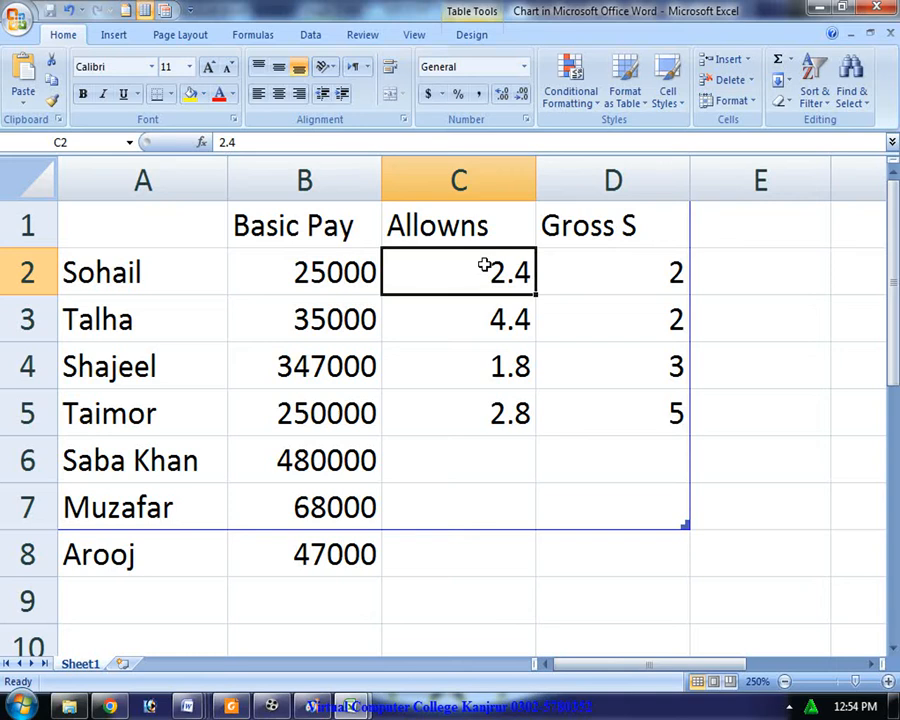
type("2500")
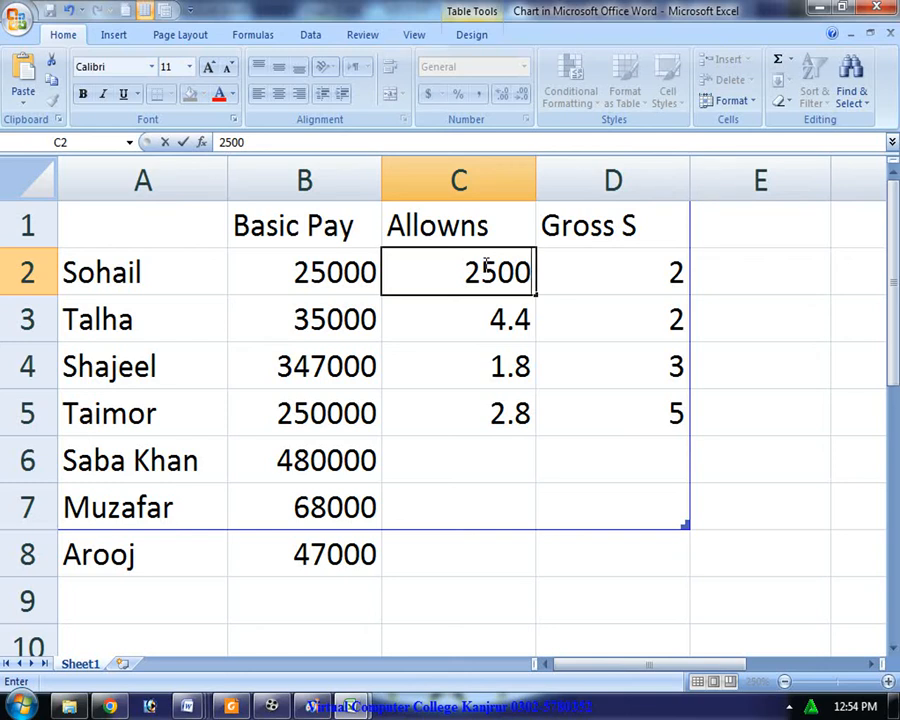
key("Return")
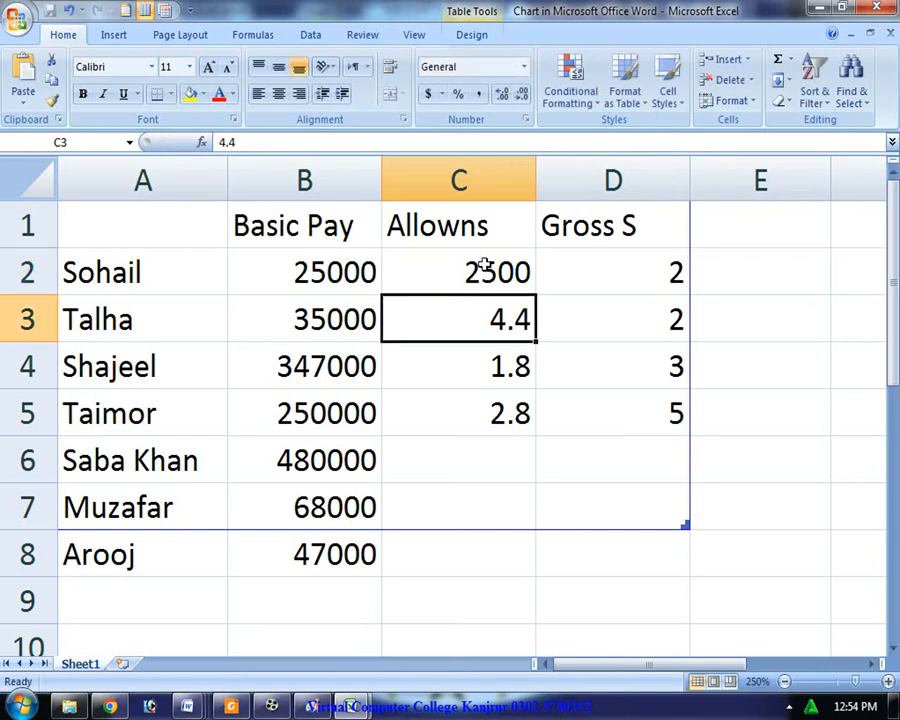
type("30000")
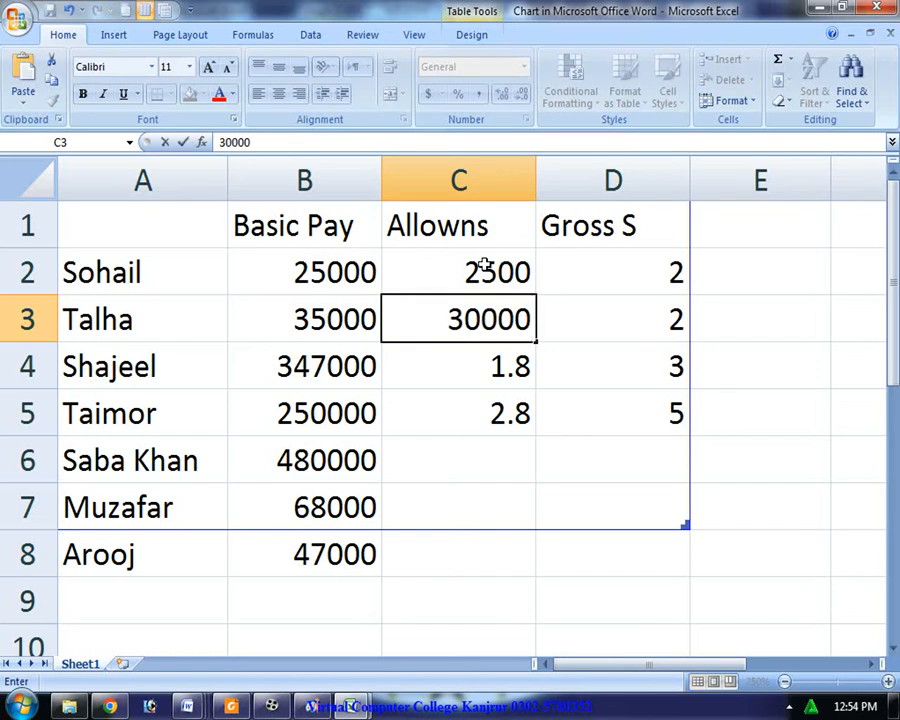
key("BackSpace")
key("Return")
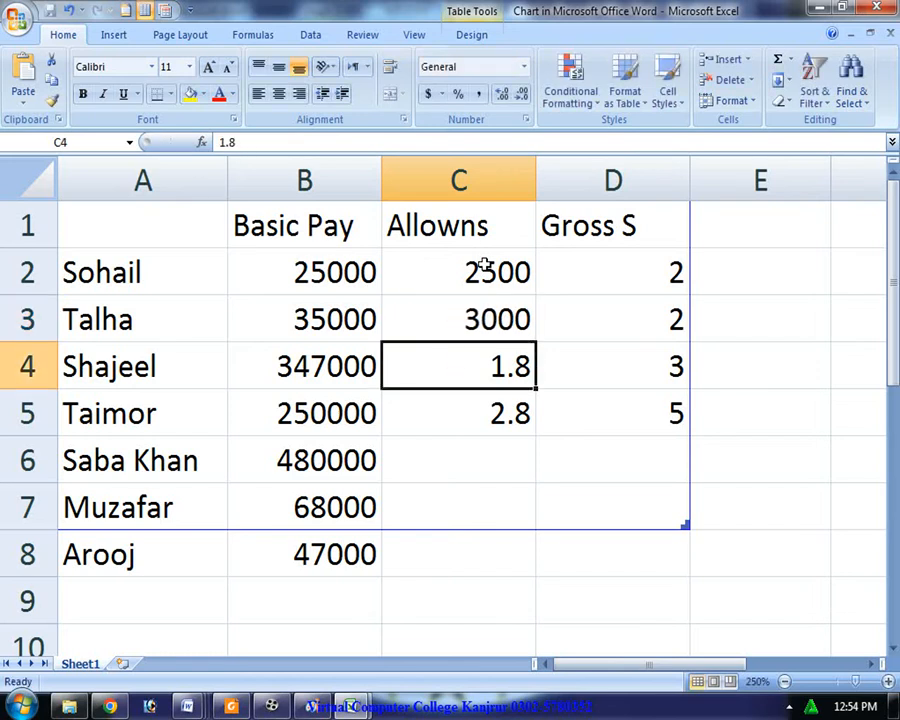
type("4000")
key("Return")
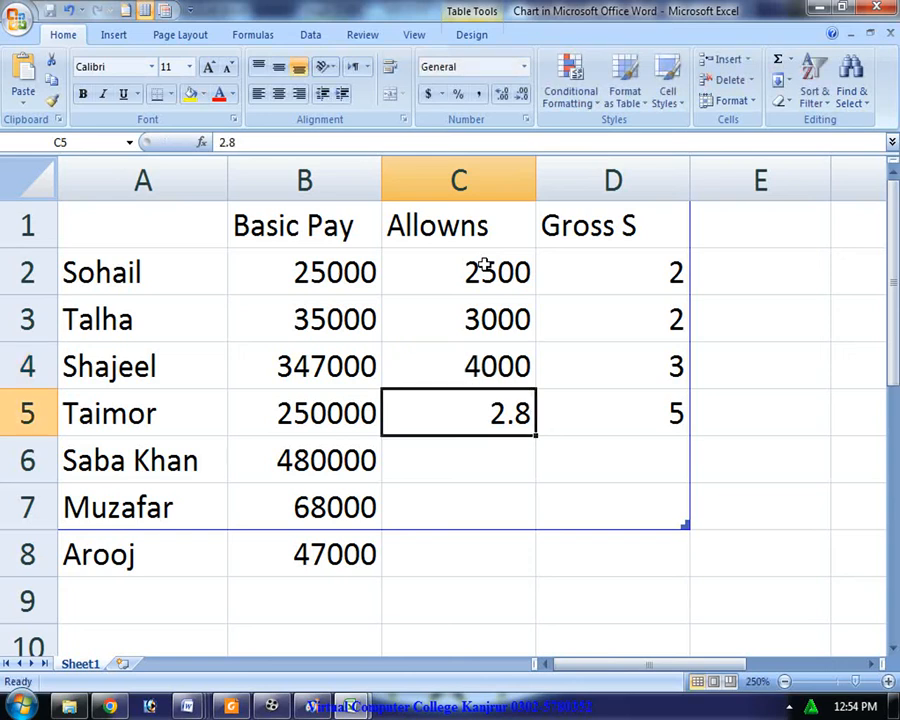
type("5000")
key("Return")
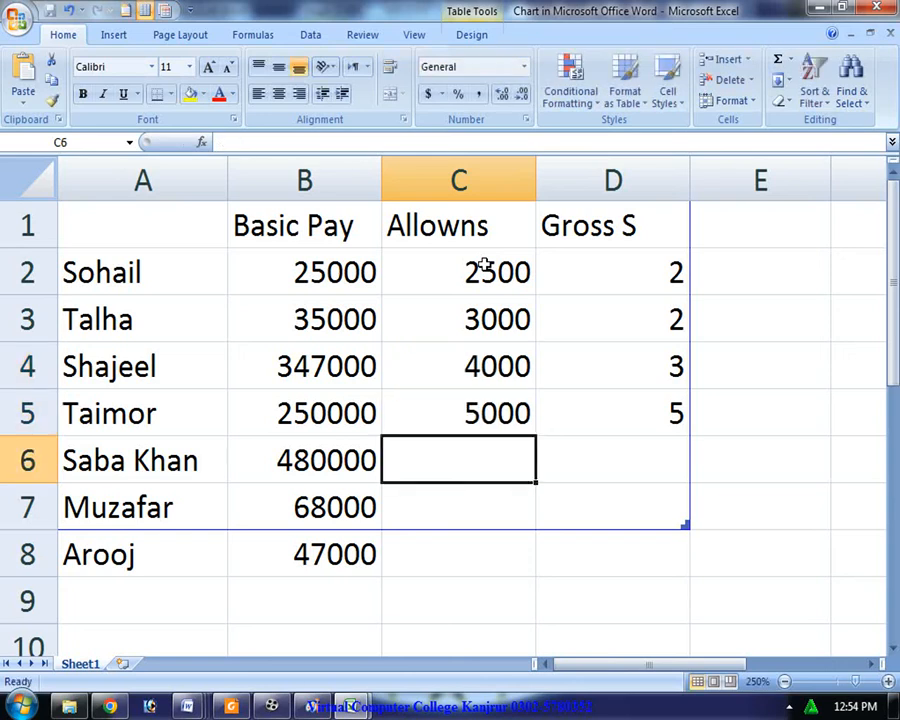
Enter allowances of 6000 in C6, 2900 in C7 and 1200 in C8
type("6000")
key("Return")
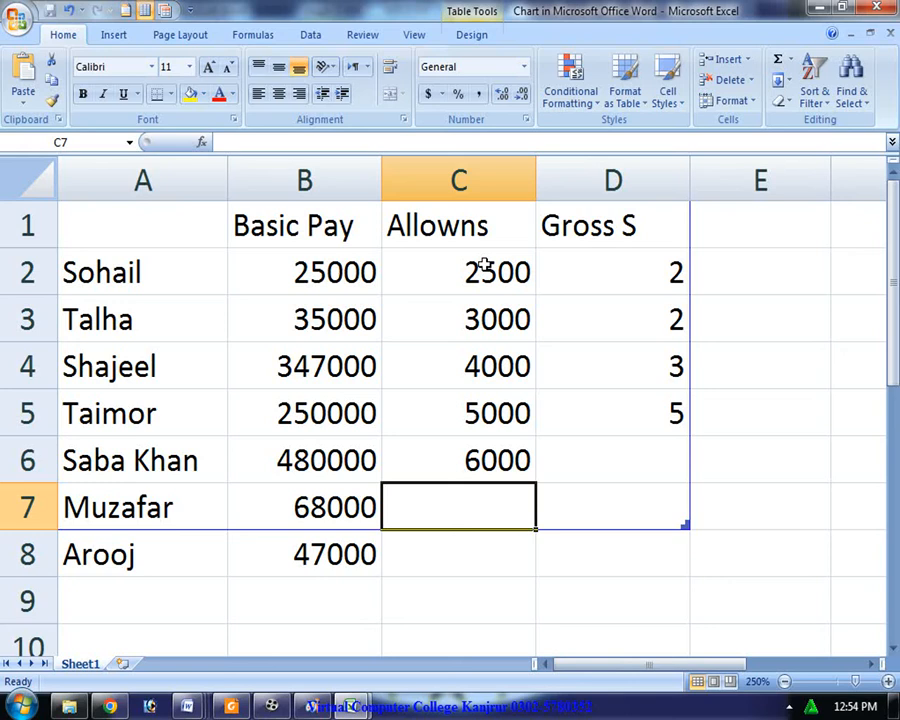
type("2900")
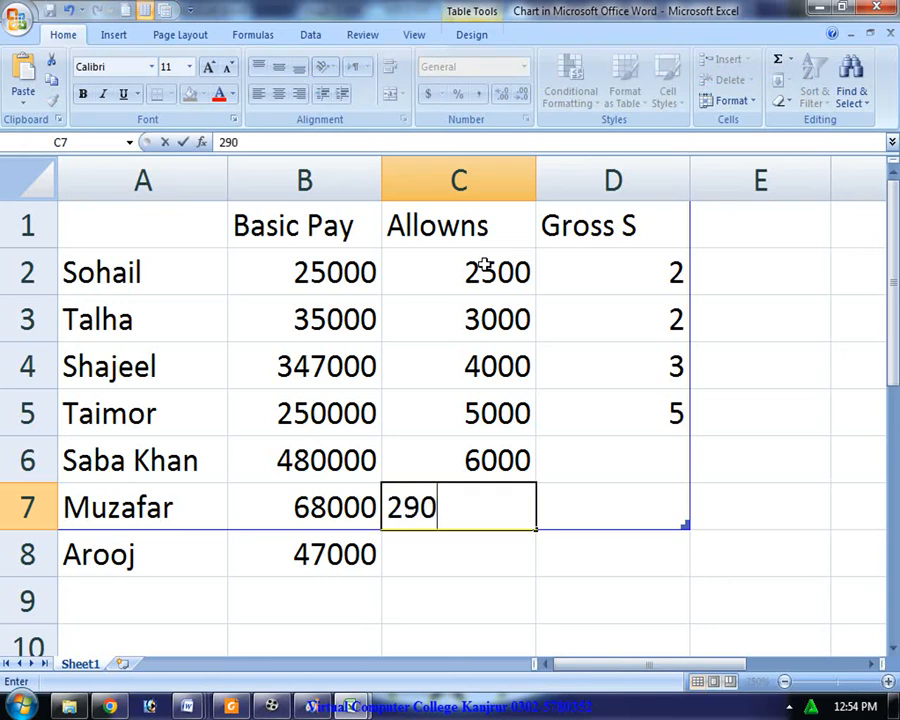
key("Return")
type("1200")
key("Return")
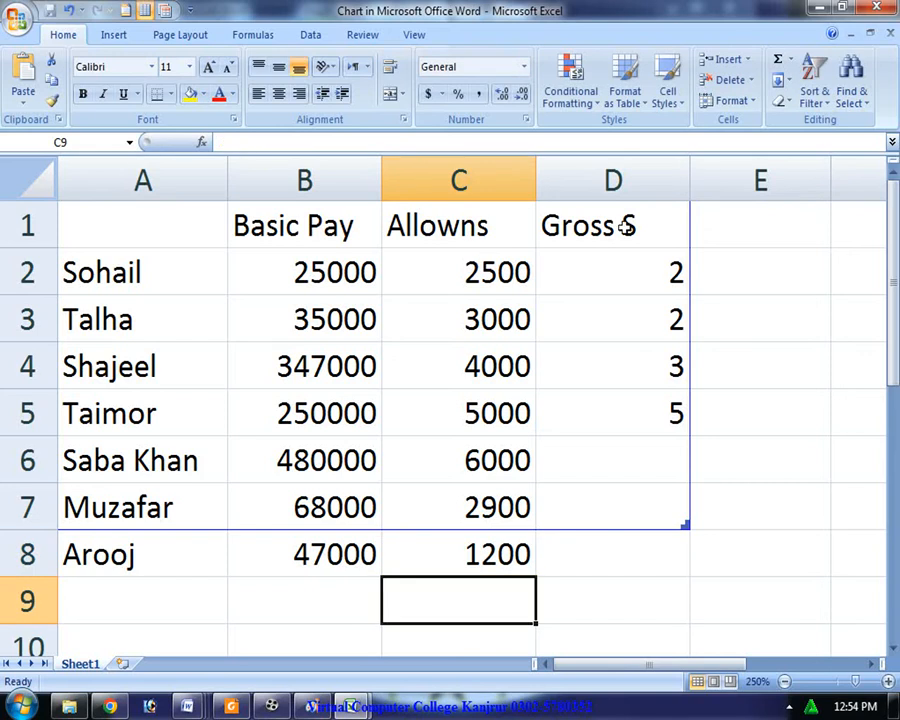
Clear the sample values from D2:D5 in the Gross S column and dismiss the Windows color scheme prompt
left_click(629, 270)
left_click_drag(656, 274, 676, 412)
key("Delete")
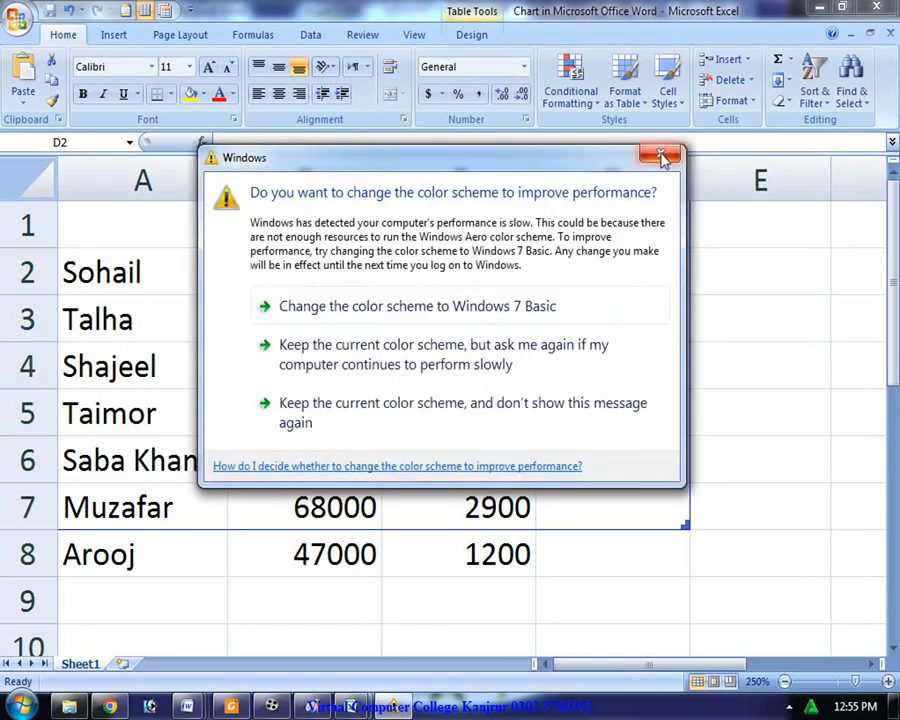
left_click(663, 156)
Insert an automatic sum of Basic Pay and Allowns in D2 for the Gross S column
left_click(641, 273)
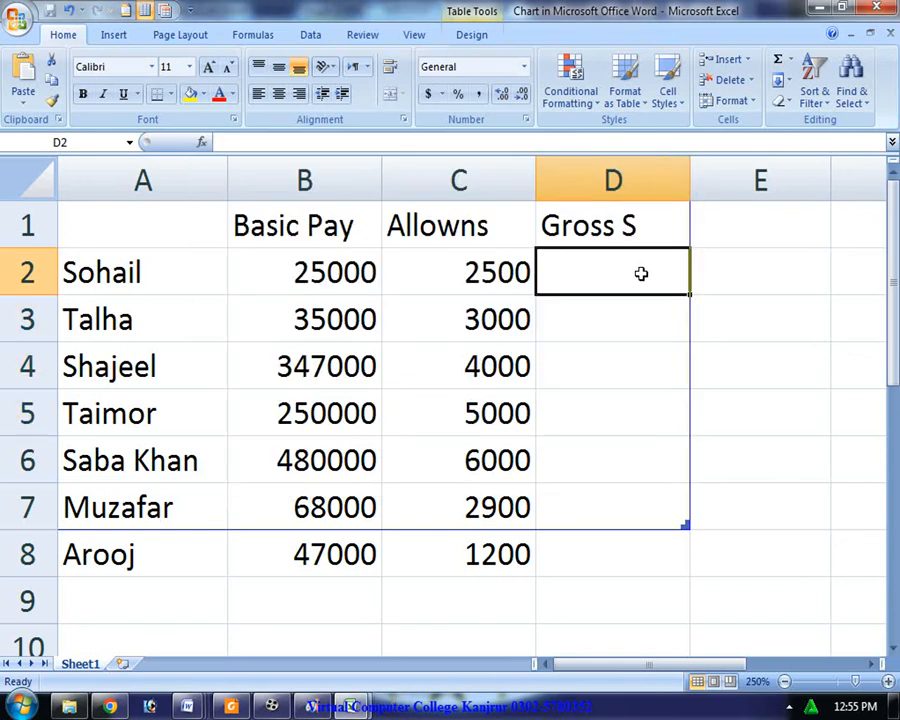
key("alt+equal")
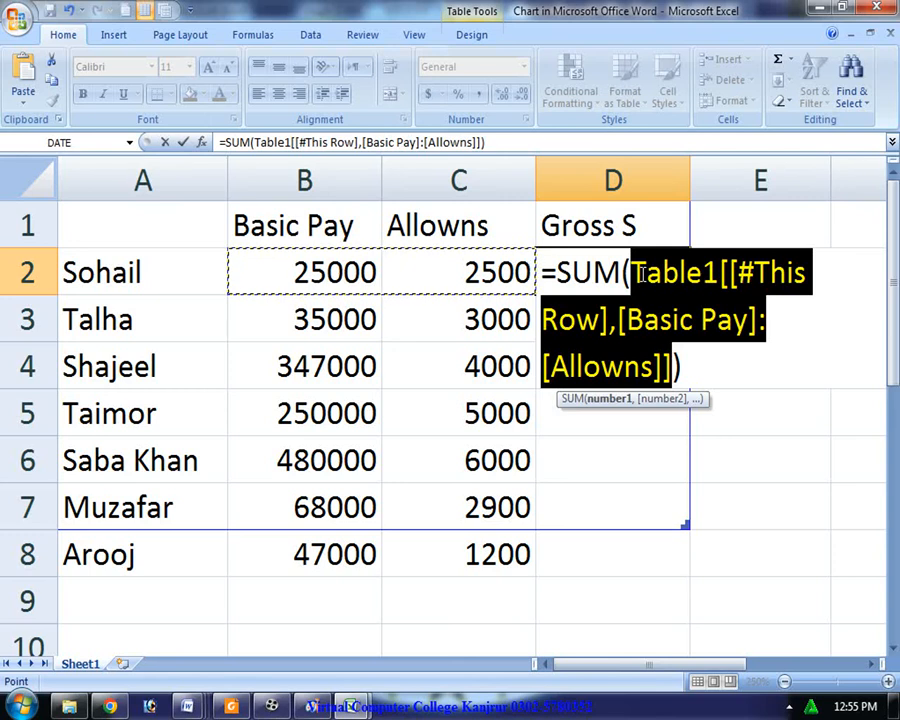
key("Return")
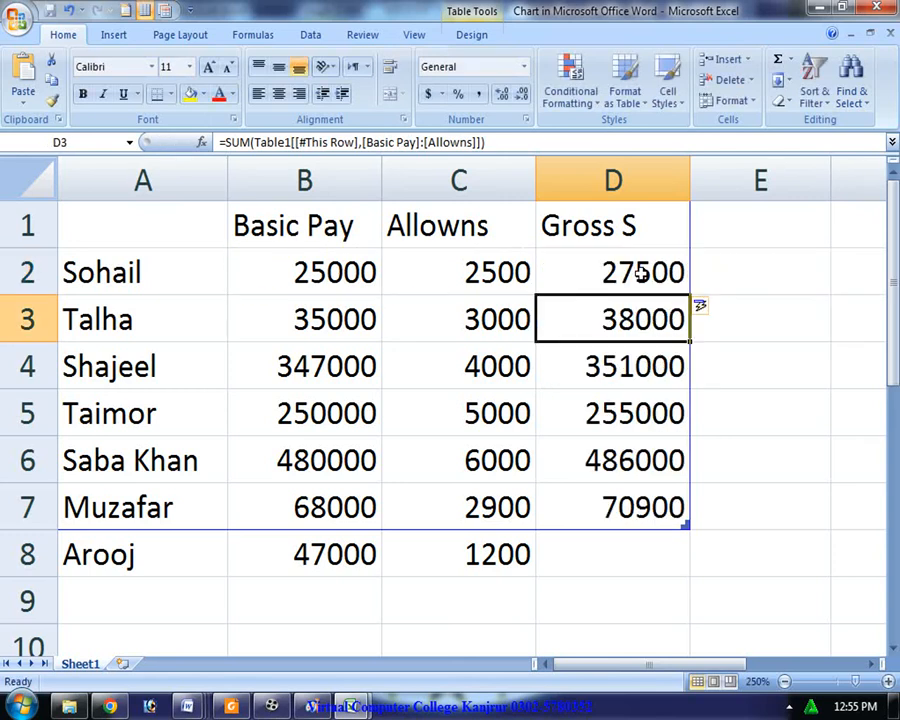
Try to extend the gross salary column from D7 down to row 8, and undo the inserted table row
left_click(650, 512)
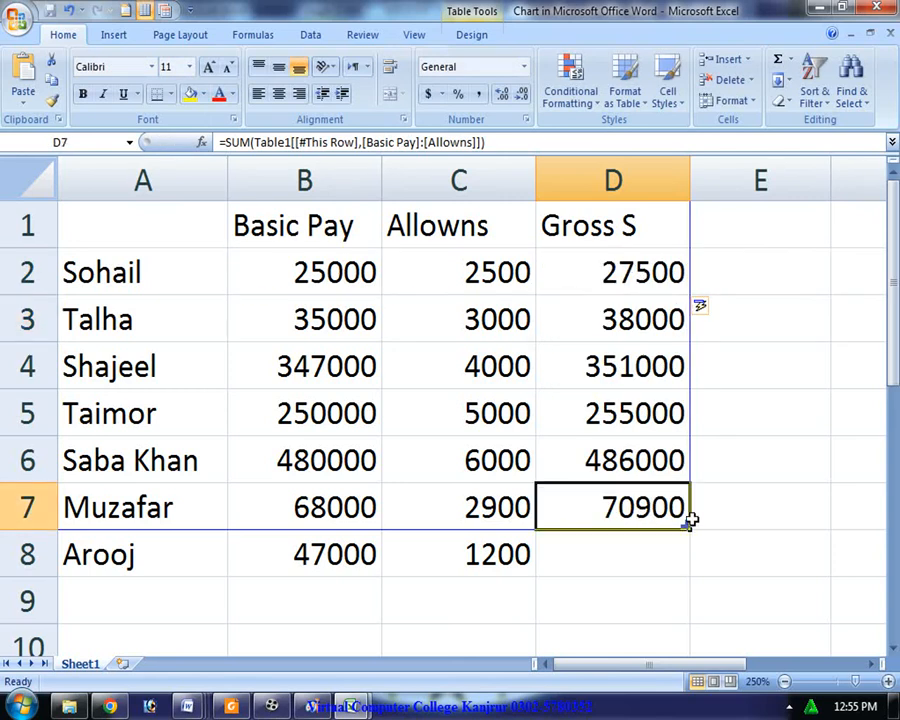
left_click_drag(689, 526, 689, 566)
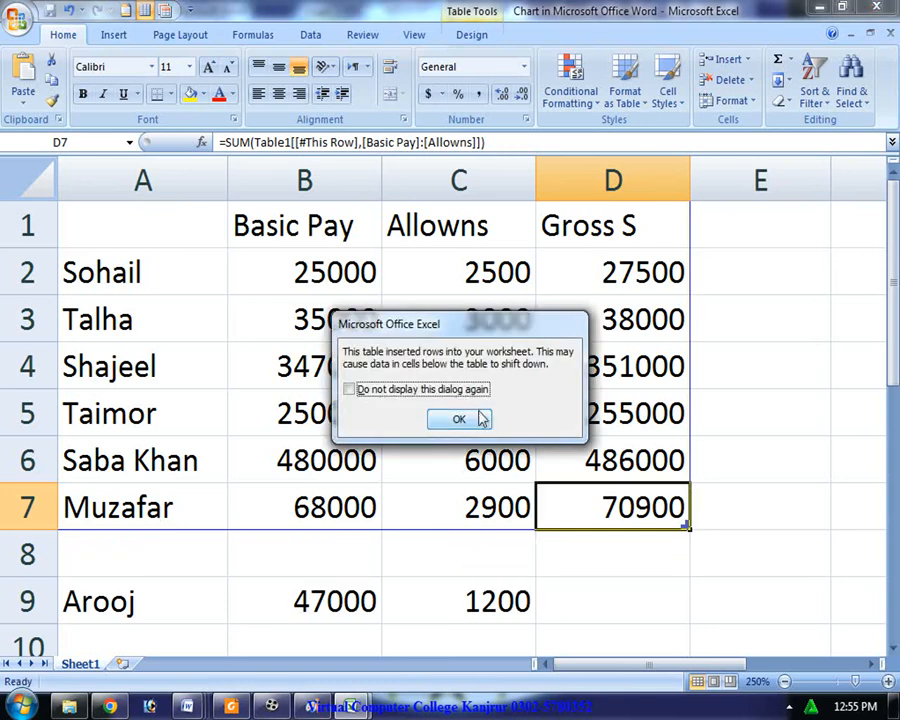
left_click(459, 418)
key("ctrl+z")
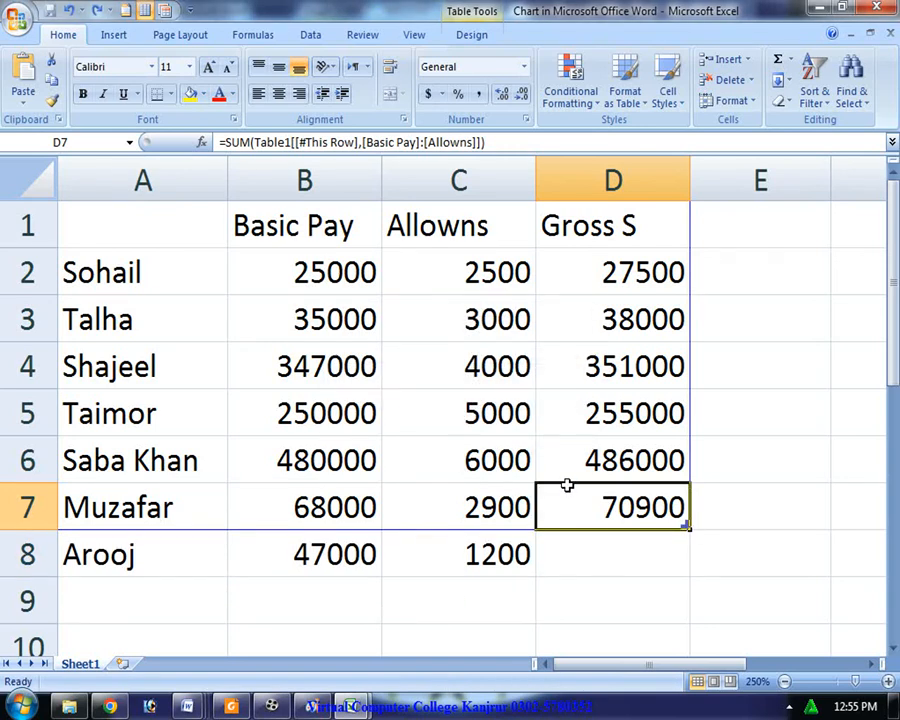
left_click(629, 586)
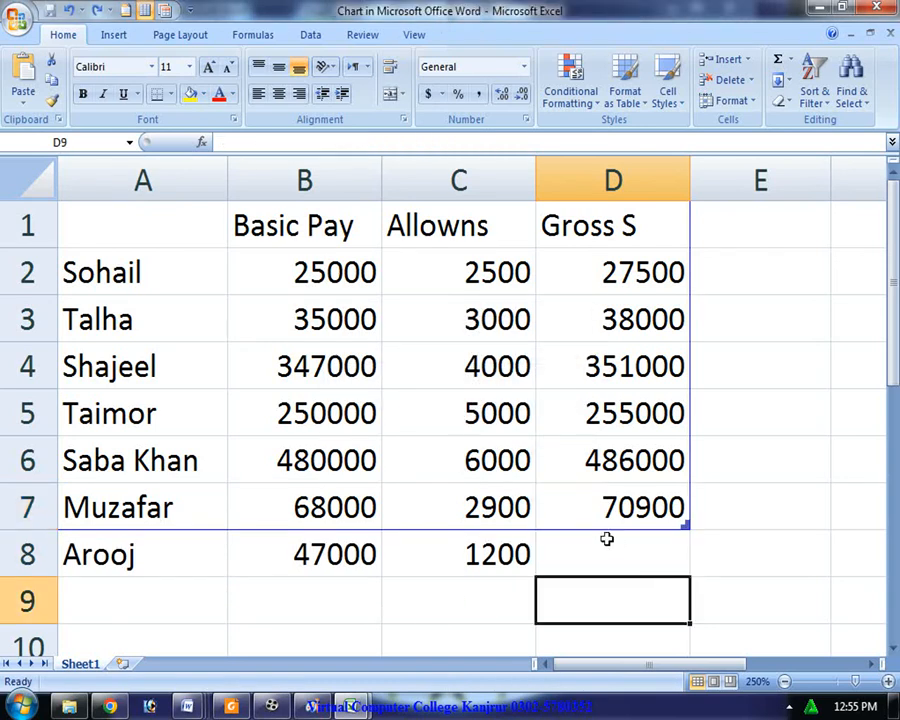
Try to fill the gross salary formula from D2 down to D8, and undo the fill
left_click(659, 273)
left_click_drag(689, 295, 667, 571)
left_click(342, 386)
left_click(456, 416)
left_click(633, 603)
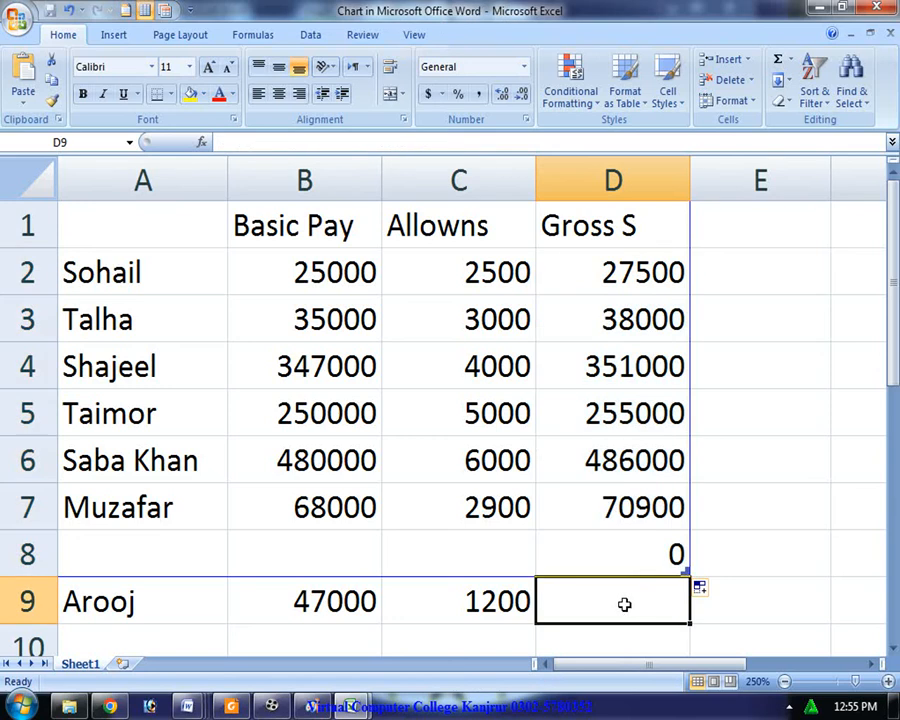
key("ctrl+z")
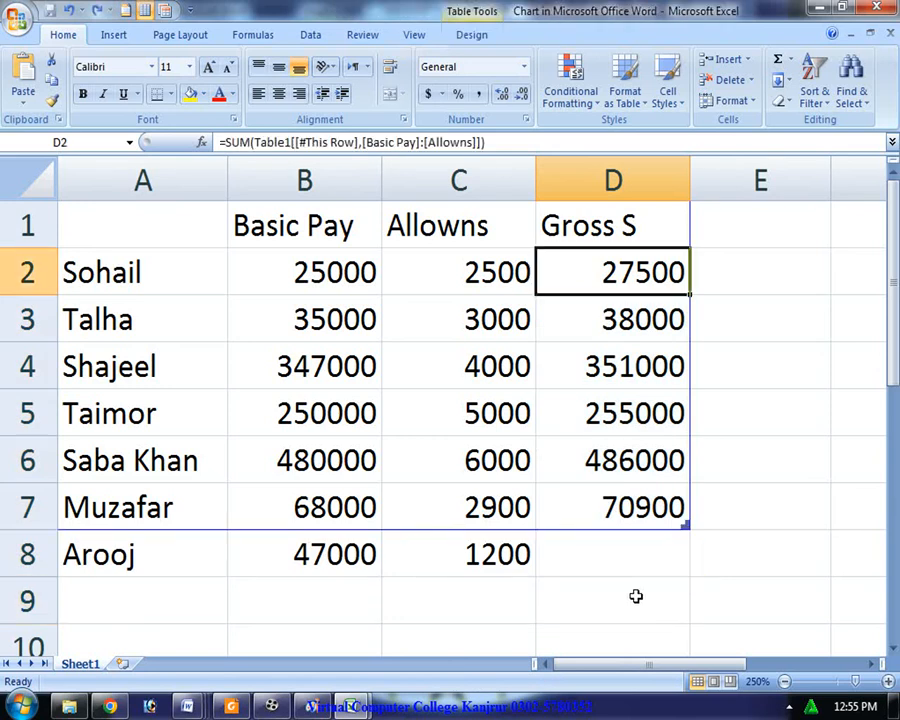
Enter the formula =B8+C8 in D8 for the last employee's gross salary
left_click(641, 572)
type("=")
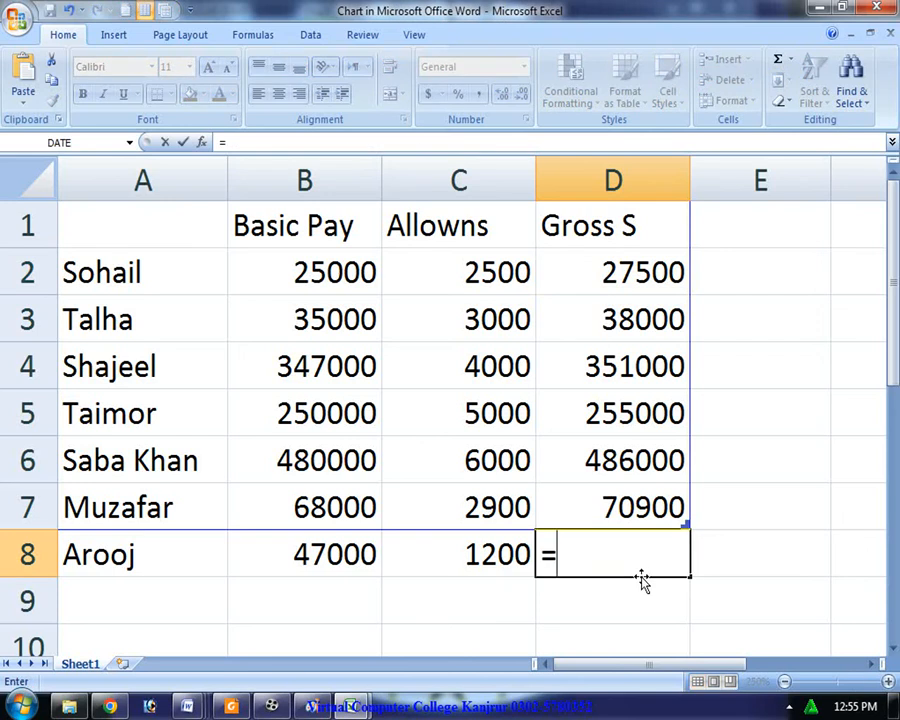
key("Left")
key("Left")
type("+")
key("Left")
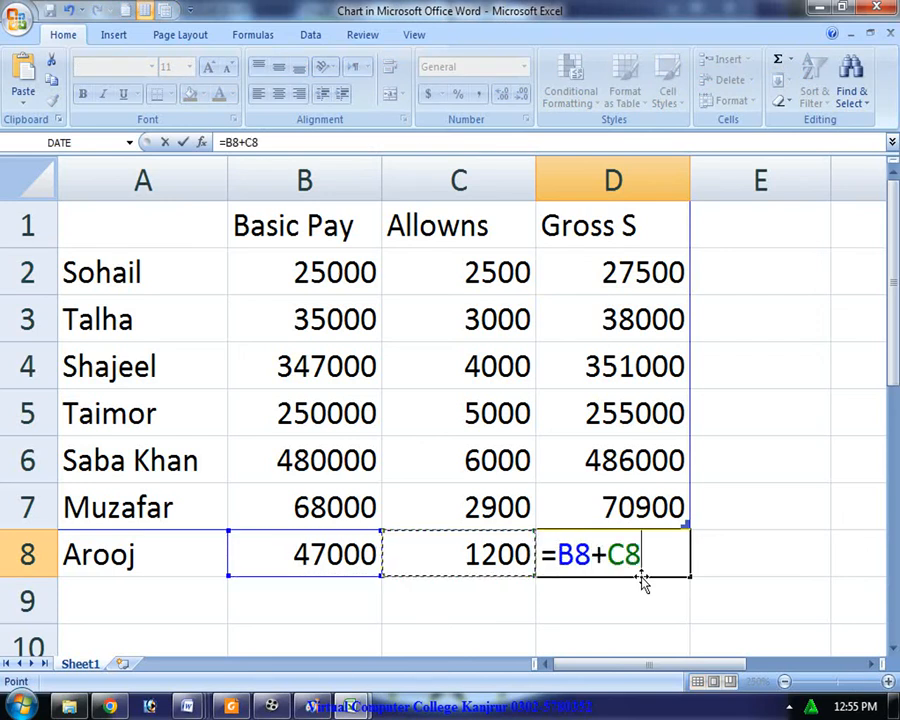
key("Return")
left_click(706, 476)
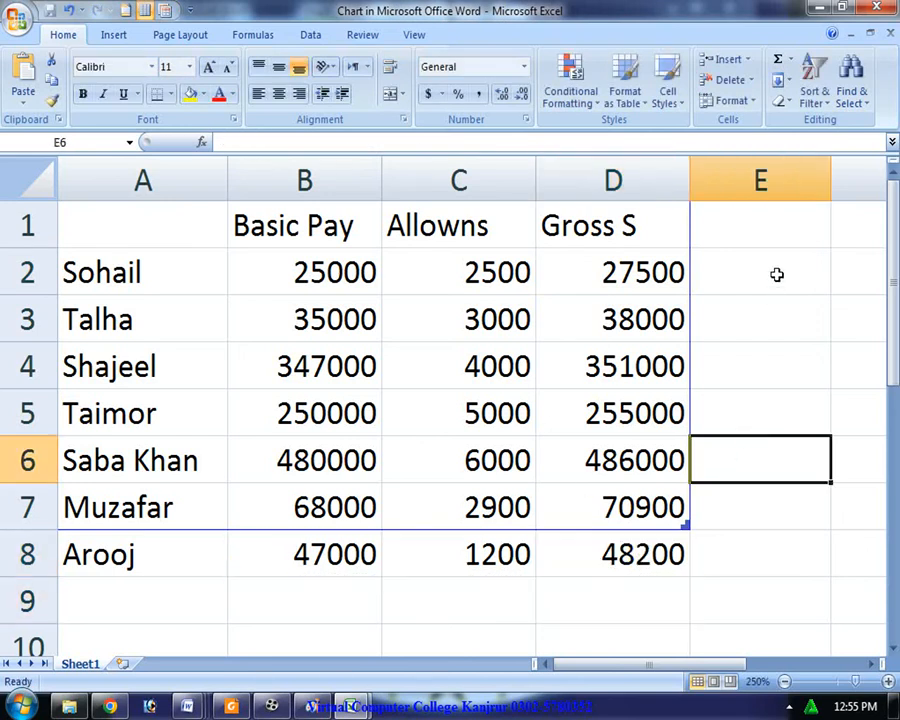
Restore and reposition the chart data workbook window, minimize Excel and maximize the Word document containing the chart
left_click(870, 34)
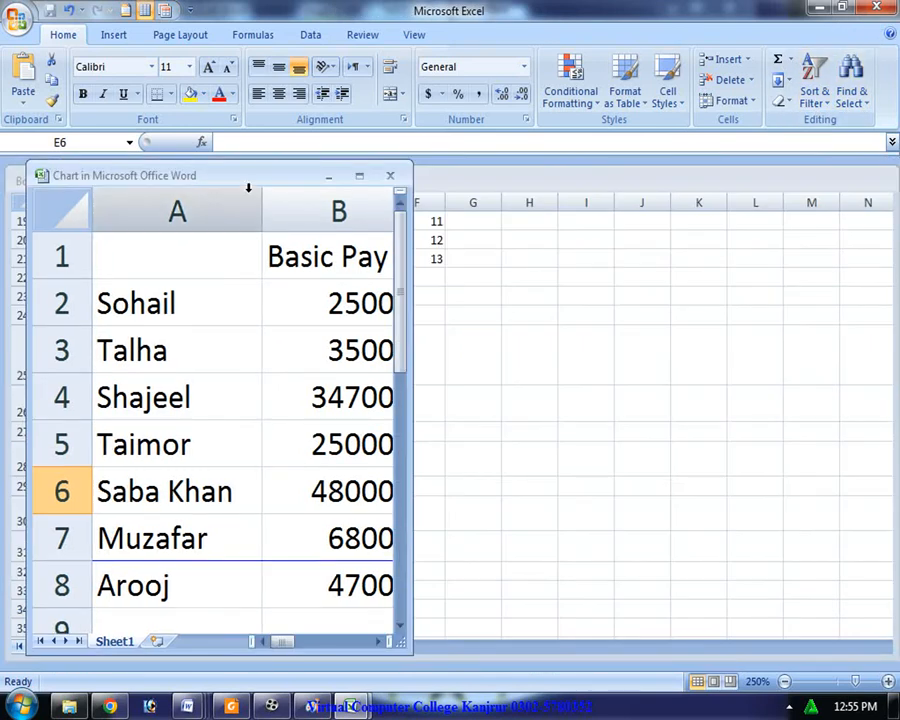
left_click_drag(262, 180, 428, 191)
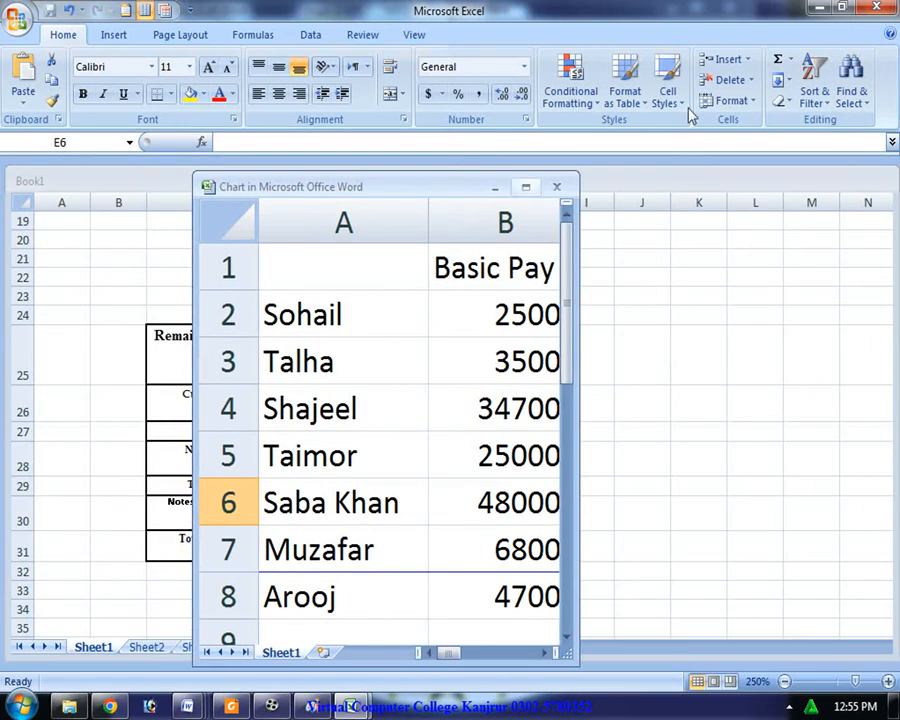
left_click(822, 10)
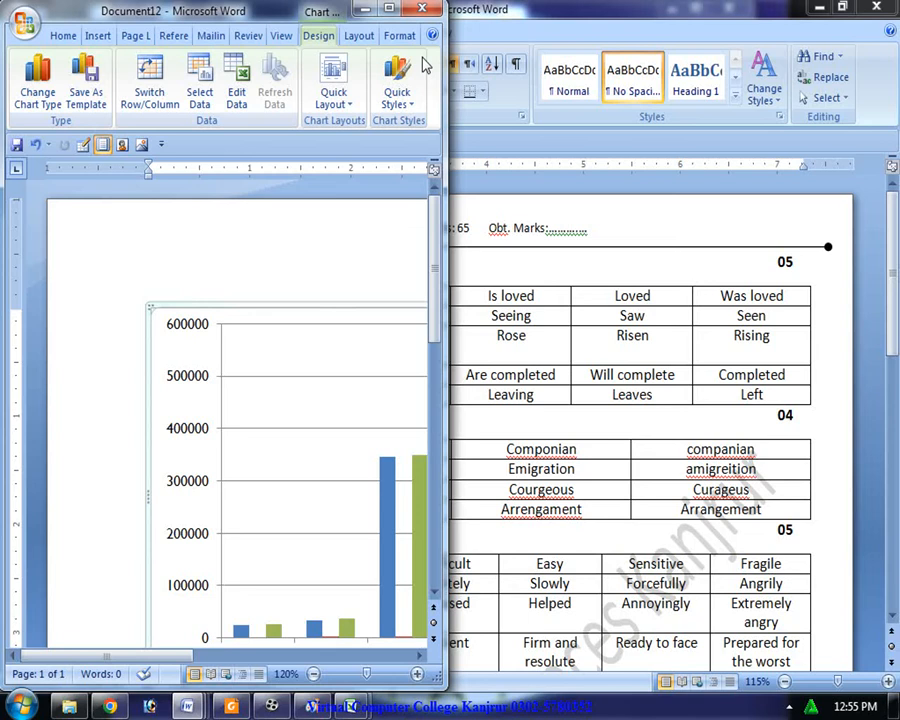
left_click(390, 10)
scroll(650, 290, "down", 2)
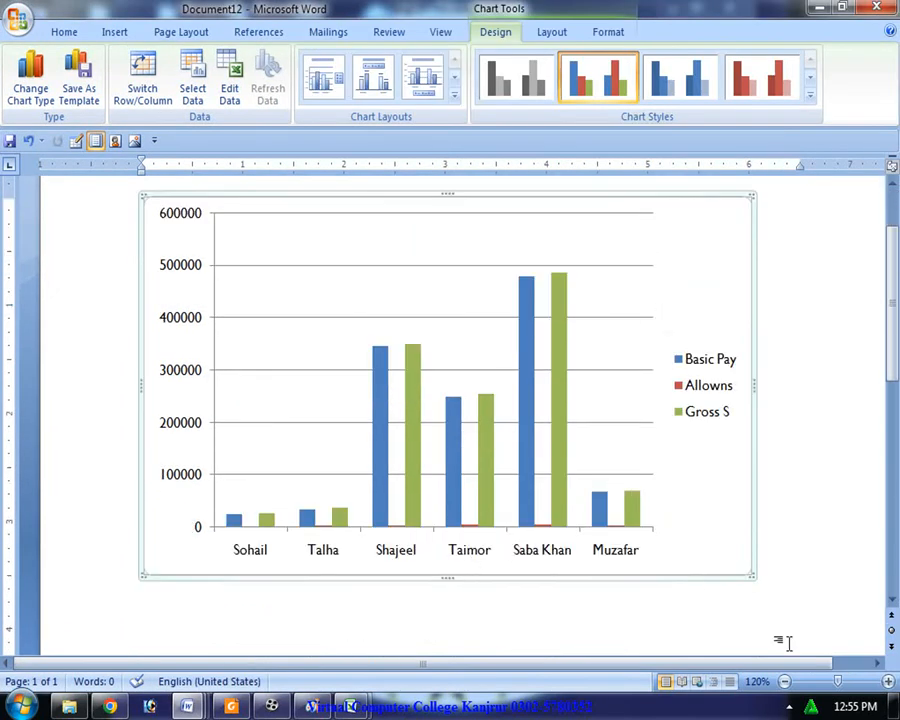
Examine the column chart's employee categories, legend entries and gross salary columns at 180% zoom
left_click(888, 682)
left_click(888, 682)
left_click(888, 682)
left_click(888, 682)
left_click(888, 682)
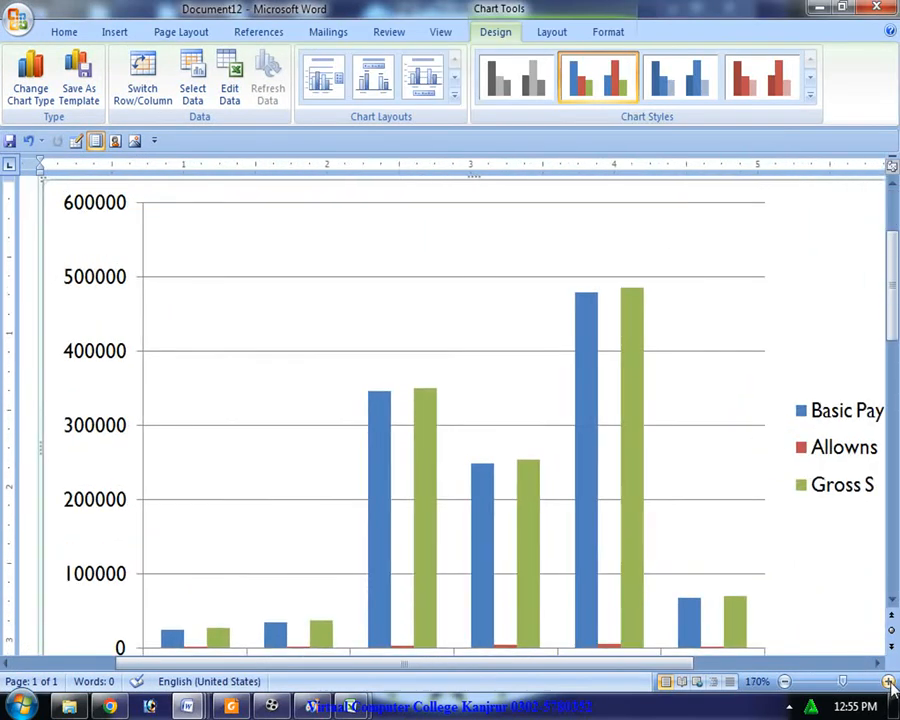
left_click(888, 682)
scroll(685, 603, "down", 3)
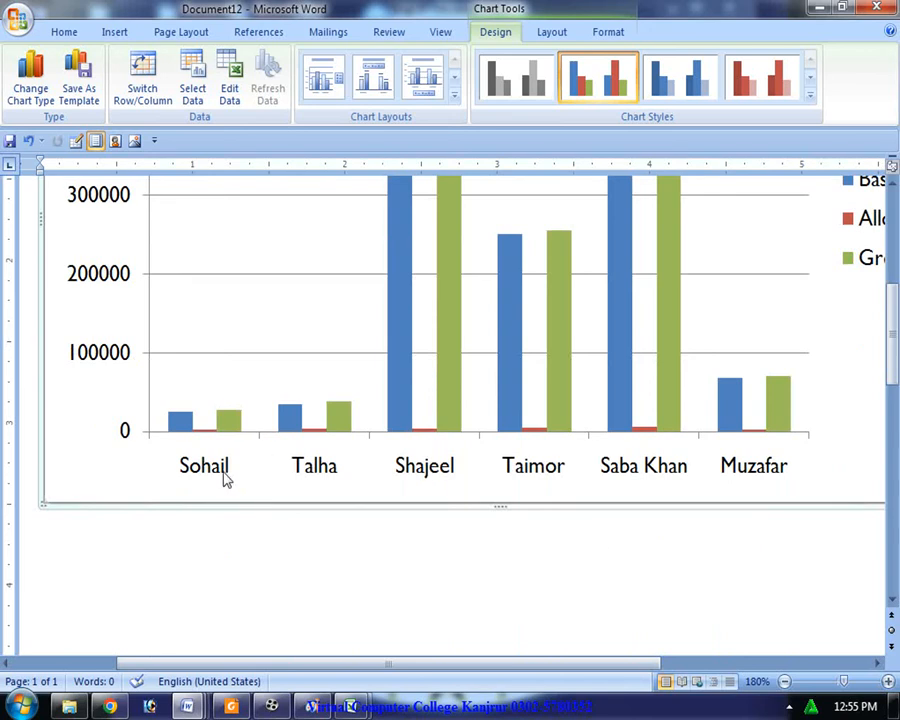
left_click_drag(505, 672, 606, 662)
scroll(594, 502, "up", 2)
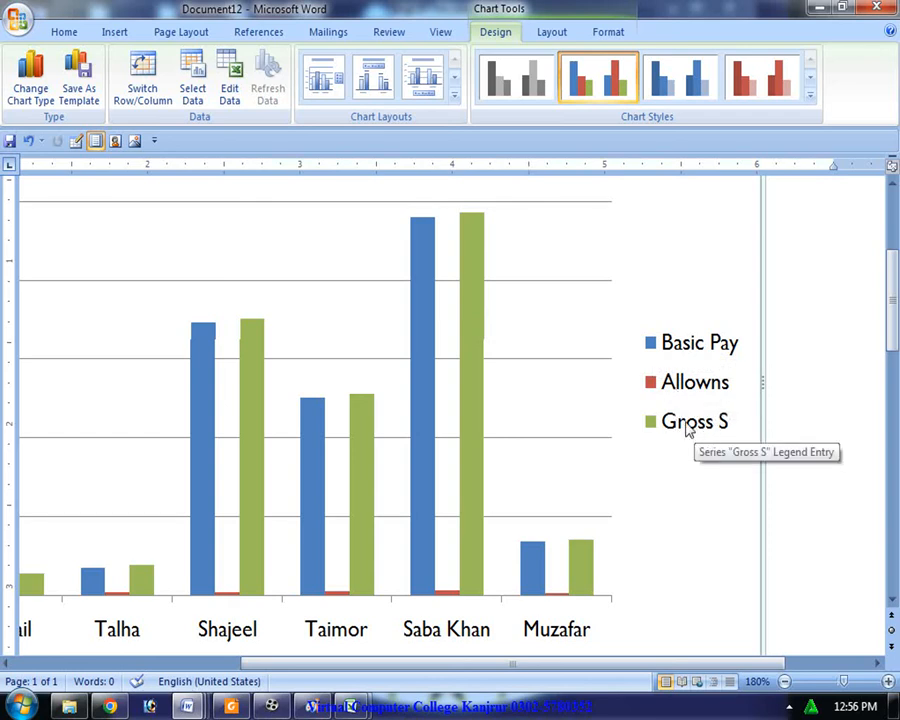
mouse_move(471, 298)
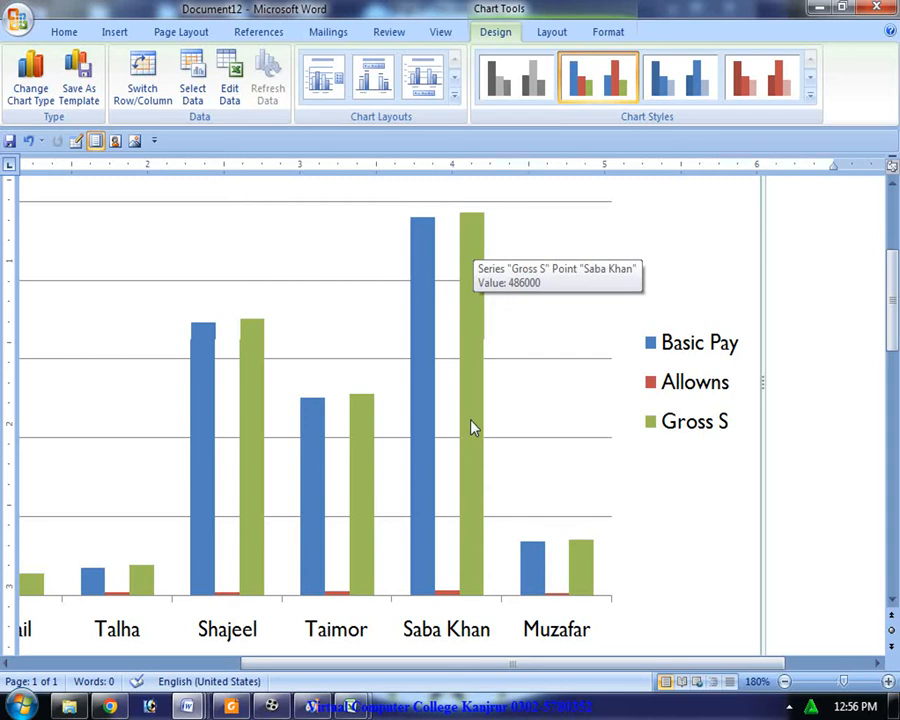
Restore down the Document12 window and close the document without saving its changes
left_click(841, 9)
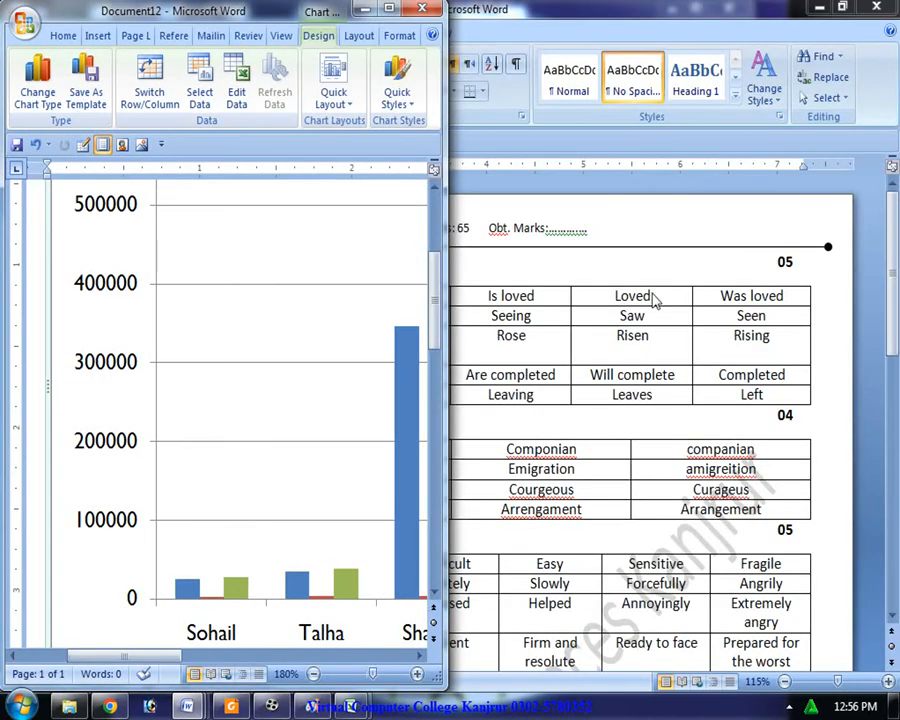
left_click(431, 12)
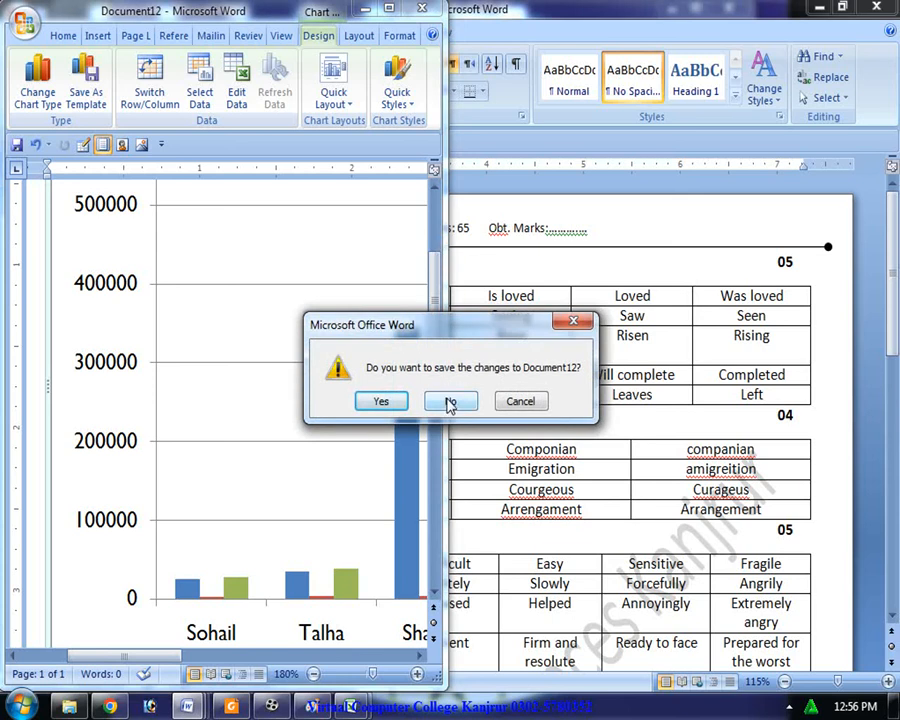
left_click(449, 402)
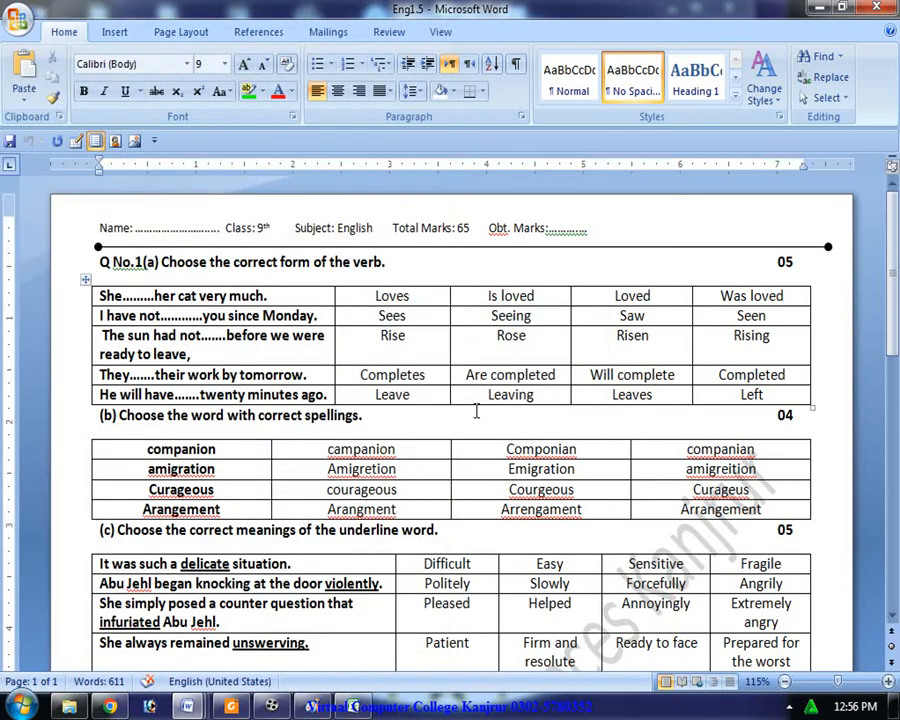
Examine the header line and the Q No.1(a) heading of the Eng1.5 exam paper at 150% zoom
left_click(888, 681)
left_click(888, 681)
left_click(442, 483)
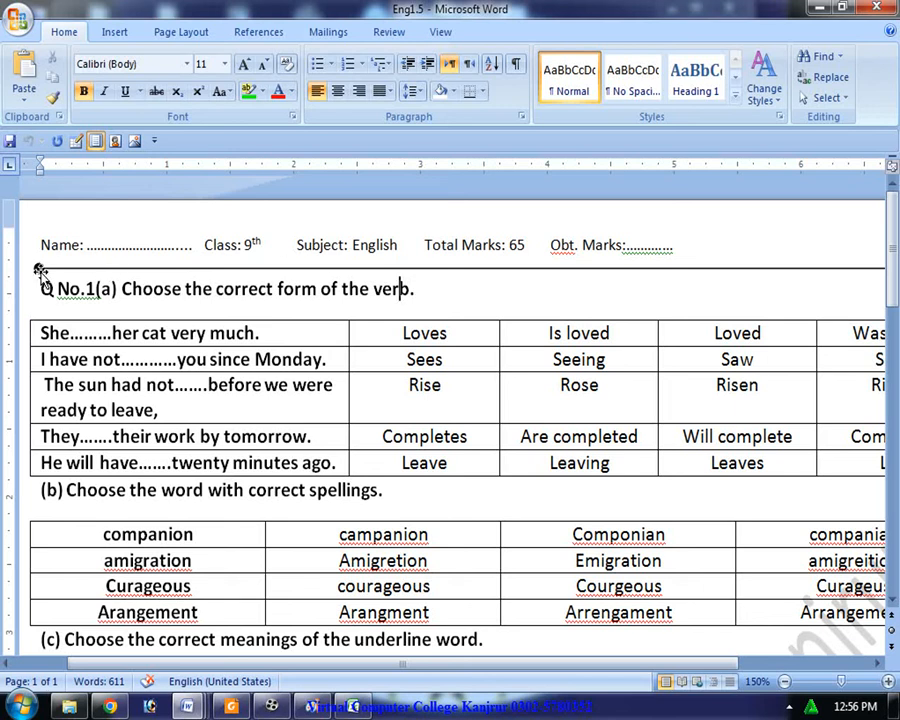
left_click_drag(86, 246, 400, 246)
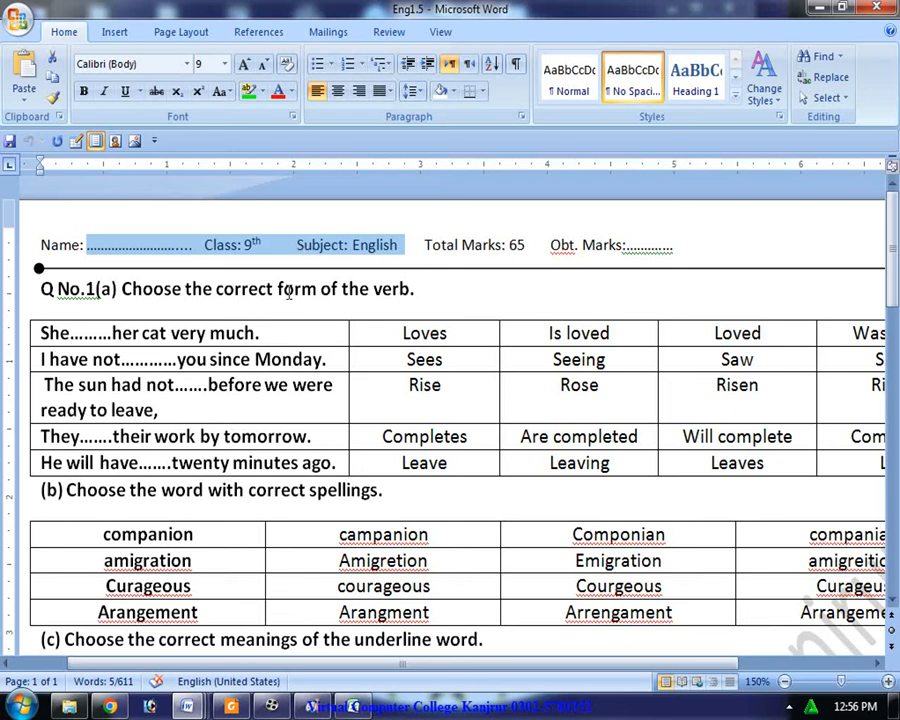
left_click(94, 289)
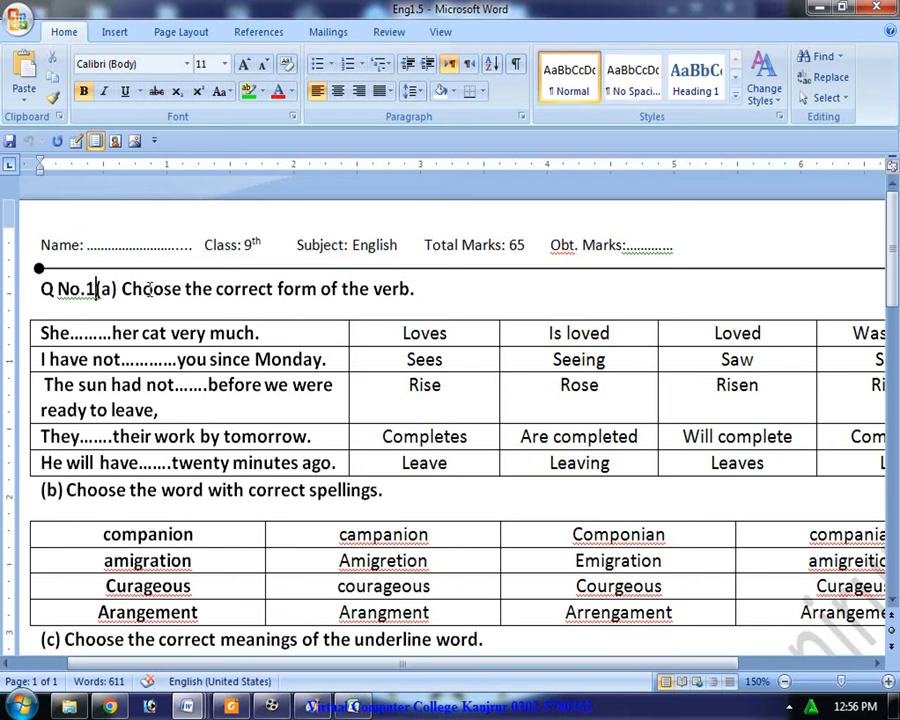